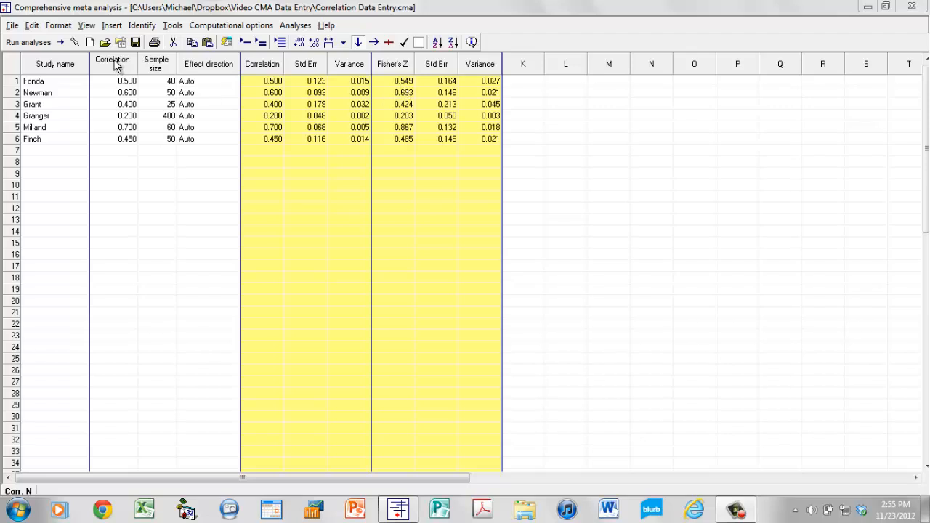
Step: Run the meta-analysis on the correlation data and set the forest plot scale to -1.00 to 1.00
{"action": "left_click", "coordinate": [33, 46]}
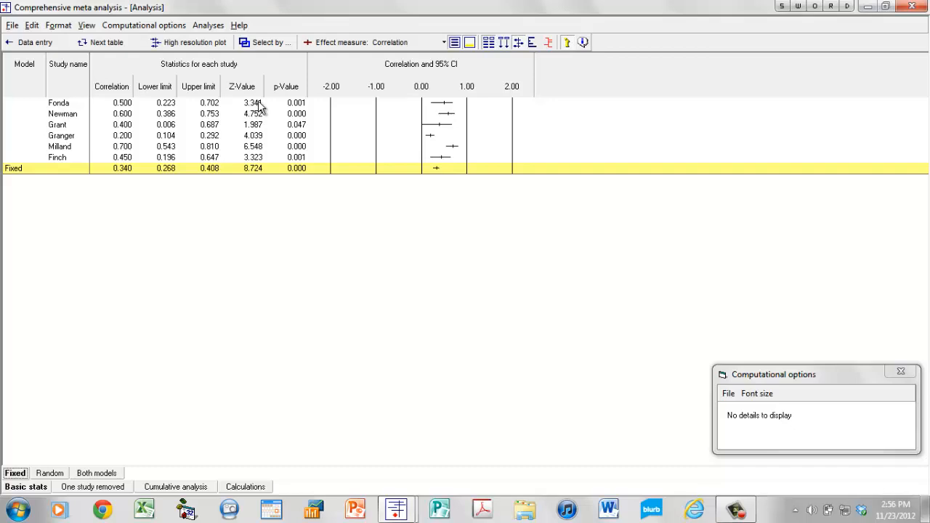
{"action": "right_click", "coordinate": [446, 126]}
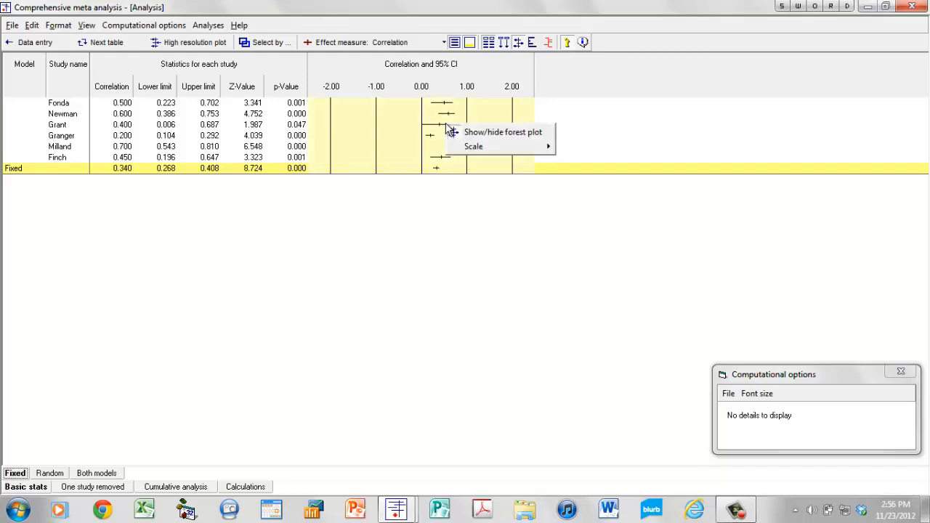
{"action": "mouse_move", "coordinate": [466, 146]}
{"action": "left_click", "coordinate": [592, 175]}
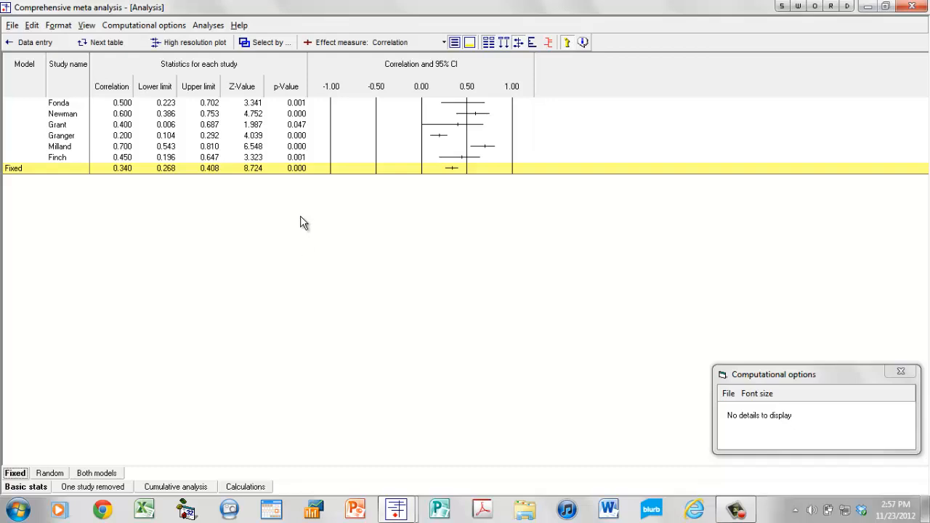
Step: Show the relative weights beside the forest plot, and display the sample sizes briefly before hiding them again
{"action": "left_click", "coordinate": [532, 42]}
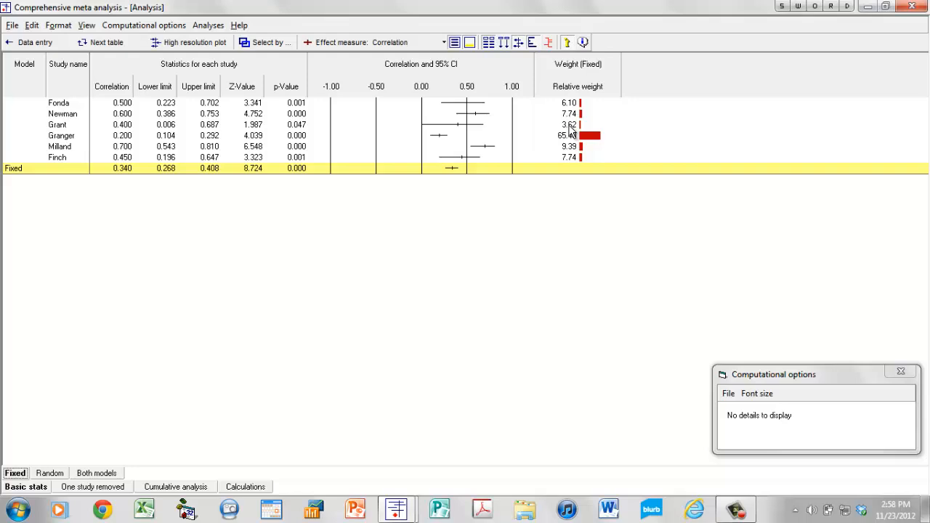
{"action": "left_click", "coordinate": [507, 45]}
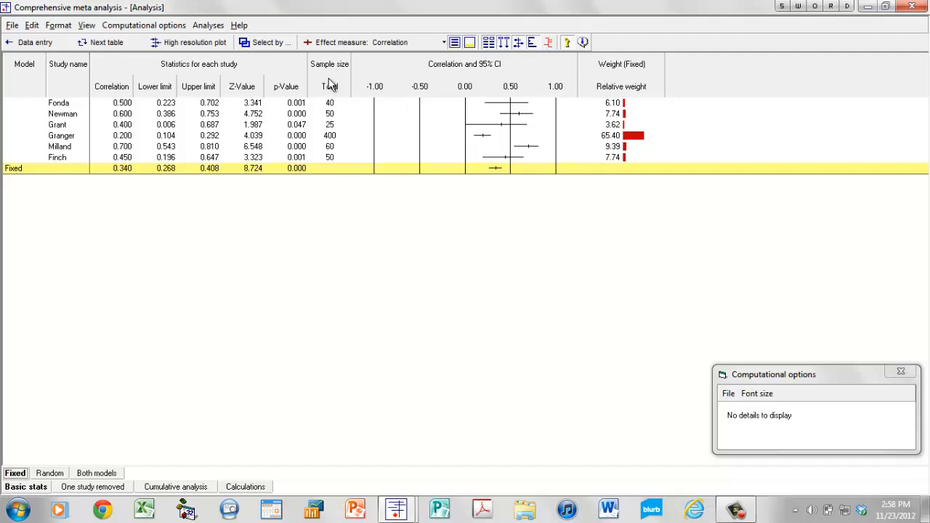
{"action": "left_click", "coordinate": [504, 43]}
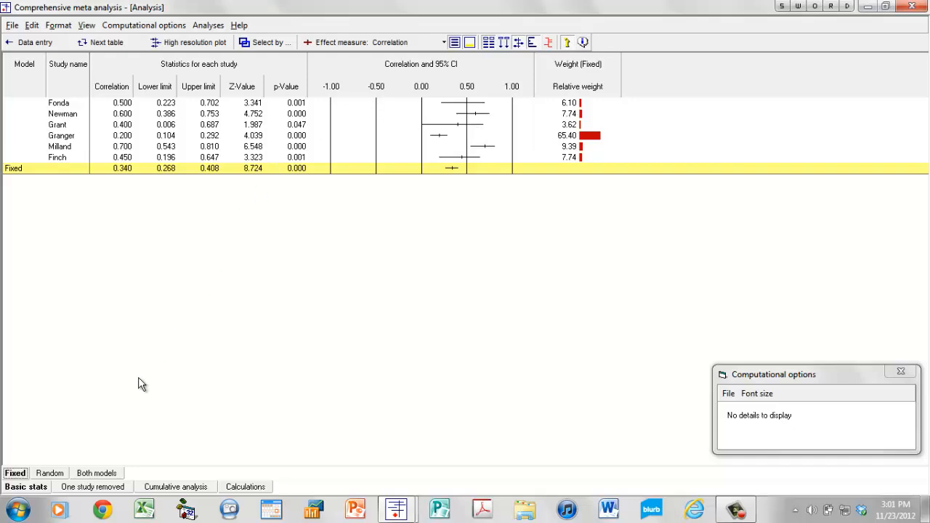
Step: Display the random-effects model, switch to both models together, and compare Granger's relative weights under each
{"action": "left_click", "coordinate": [51, 473]}
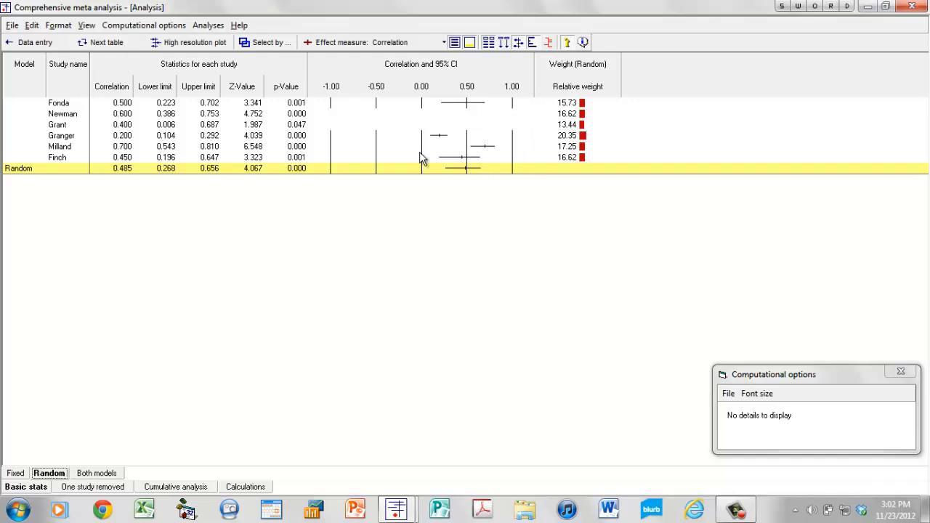
{"action": "left_click", "coordinate": [88, 473]}
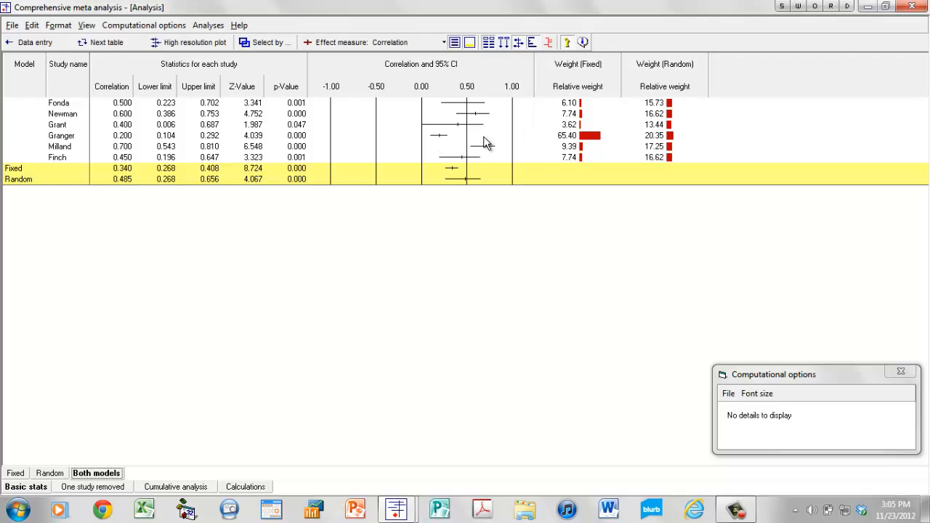
{"action": "left_click", "coordinate": [438, 139]}
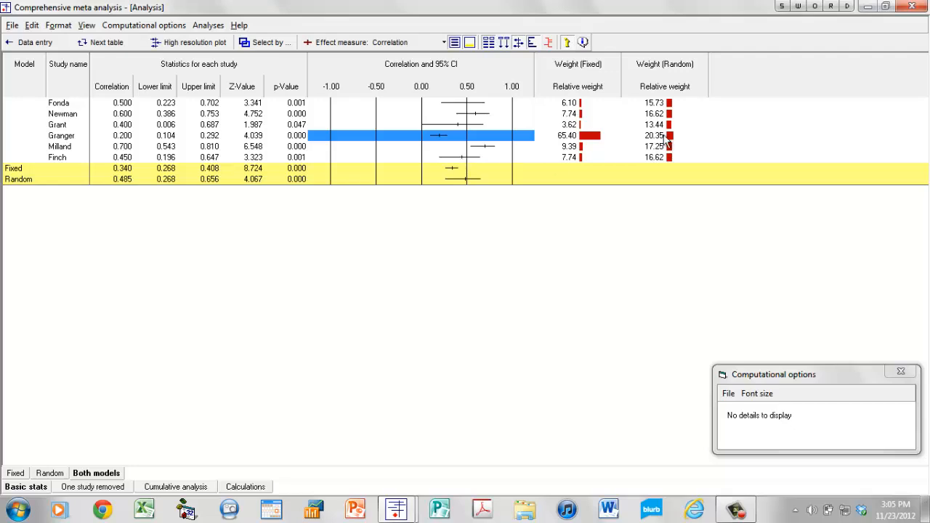
{"action": "left_click", "coordinate": [598, 199]}
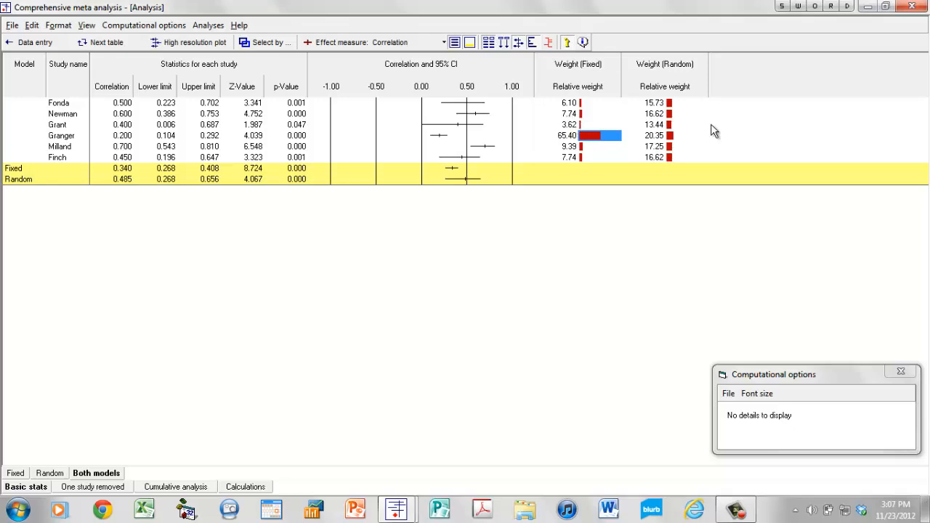
Step: Show the raw weights for the fixed and random models and compare the fixed weights of Grant and Granger
{"action": "right_click", "coordinate": [570, 127]}
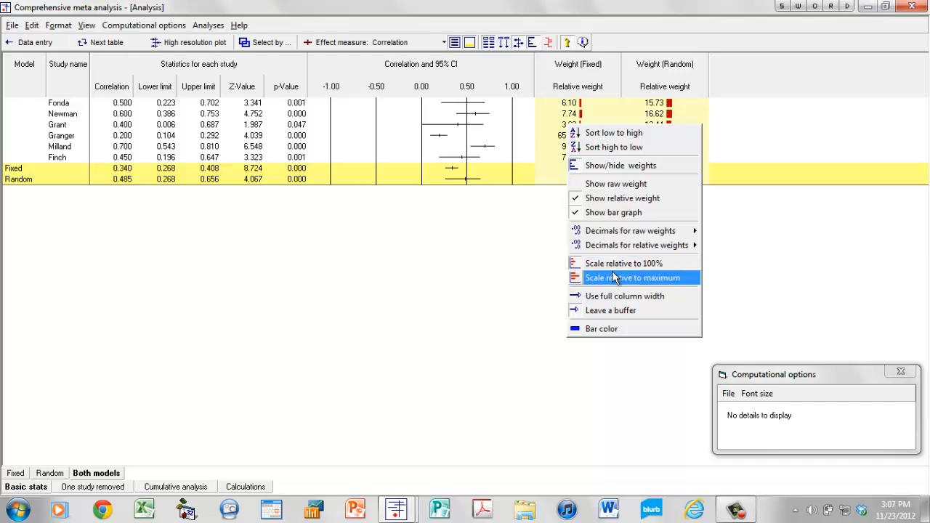
{"action": "left_click", "coordinate": [615, 186]}
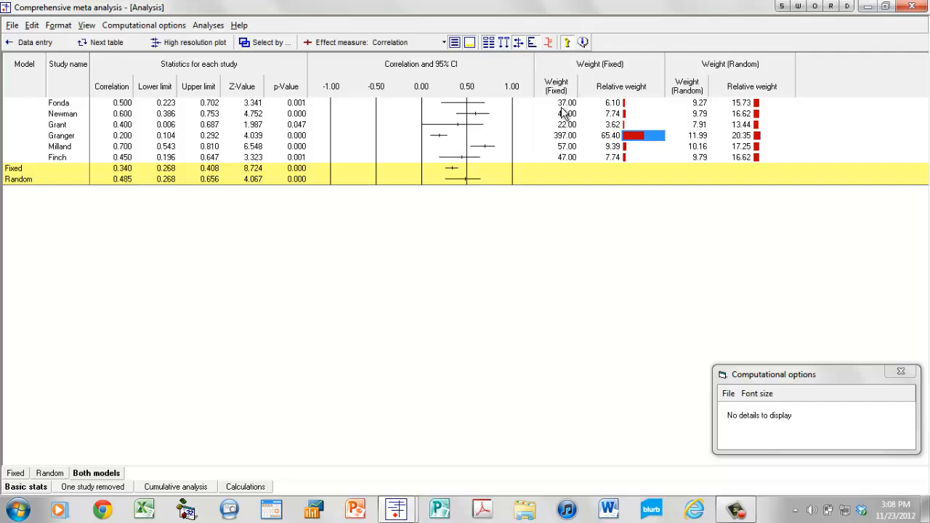
{"action": "left_click_drag", "start_coordinate": [565, 125], "coordinate": [569, 140]}
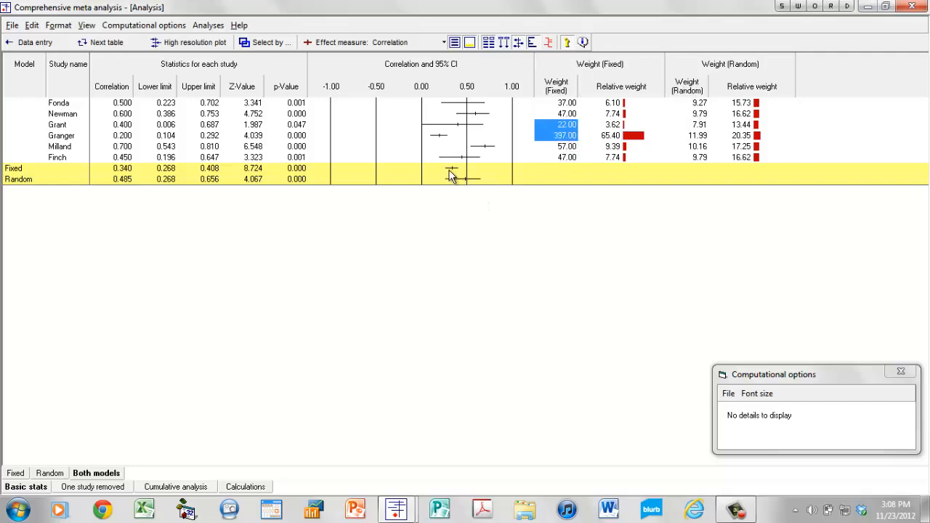
{"action": "left_click", "coordinate": [544, 208]}
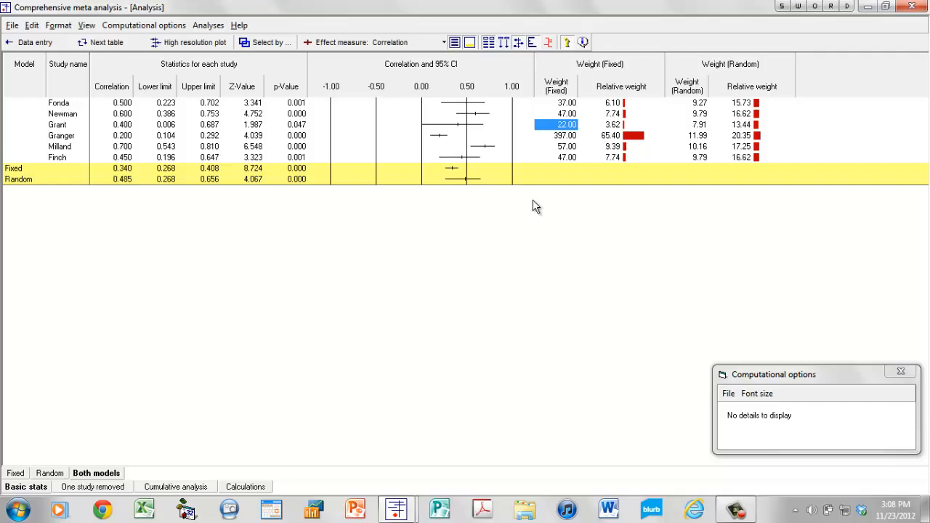
Step: Hide the raw weights so that only the relative weights of both models are listed
{"action": "key", "text": "Left"}
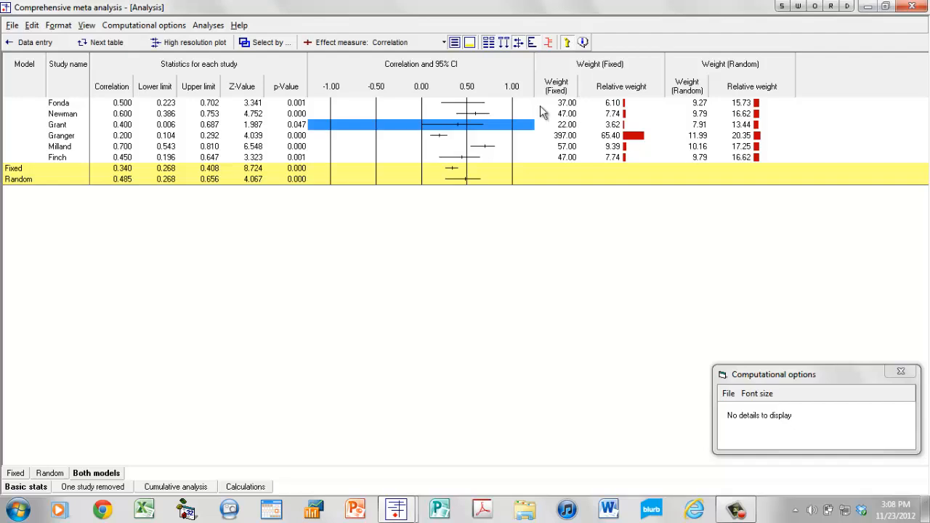
{"action": "right_click", "coordinate": [592, 161]}
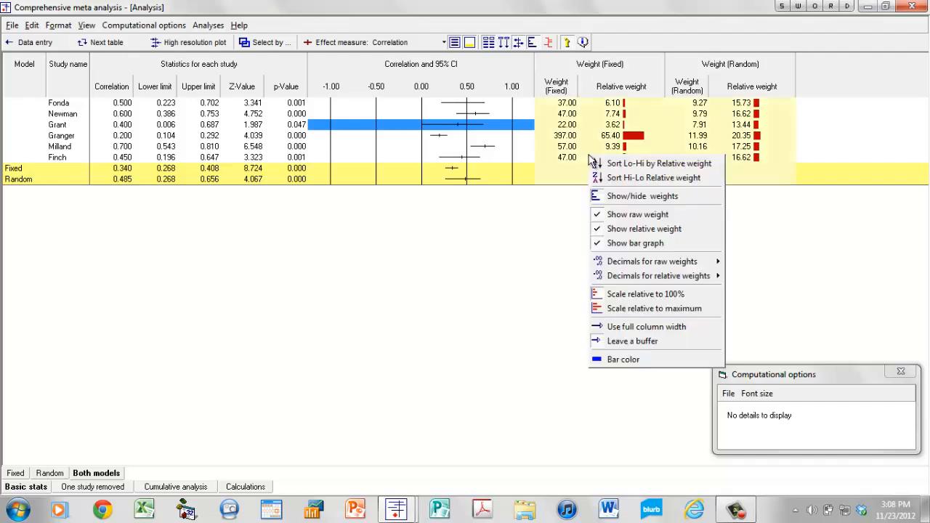
{"action": "left_click", "coordinate": [627, 214]}
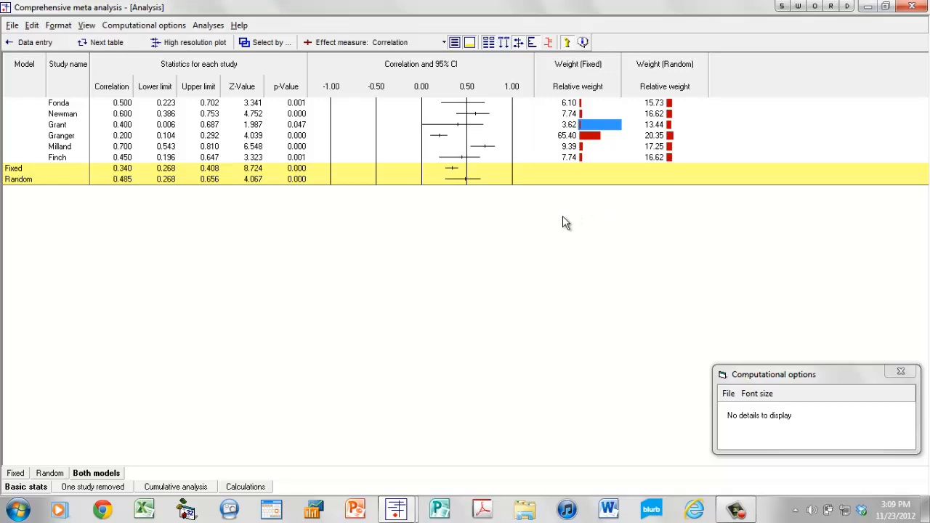
Step: Review the summary table of effect sizes, null tests and heterogeneity for both models, checking it against the study table
{"action": "left_click", "coordinate": [109, 45]}
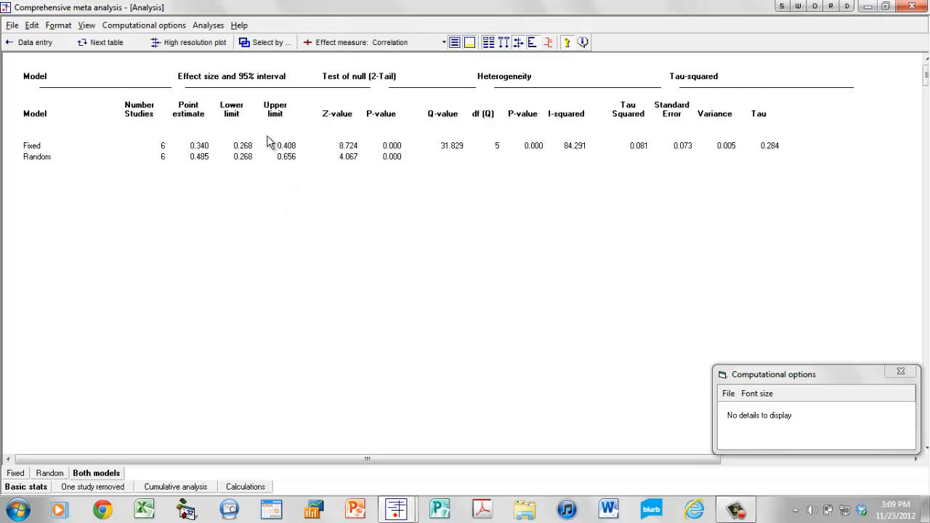
{"action": "left_click", "coordinate": [107, 43]}
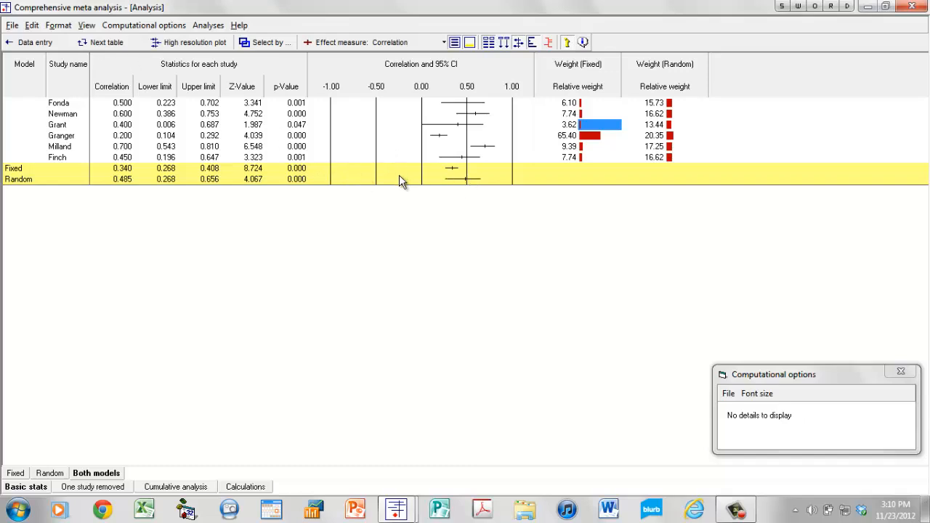
{"action": "left_click", "coordinate": [91, 42]}
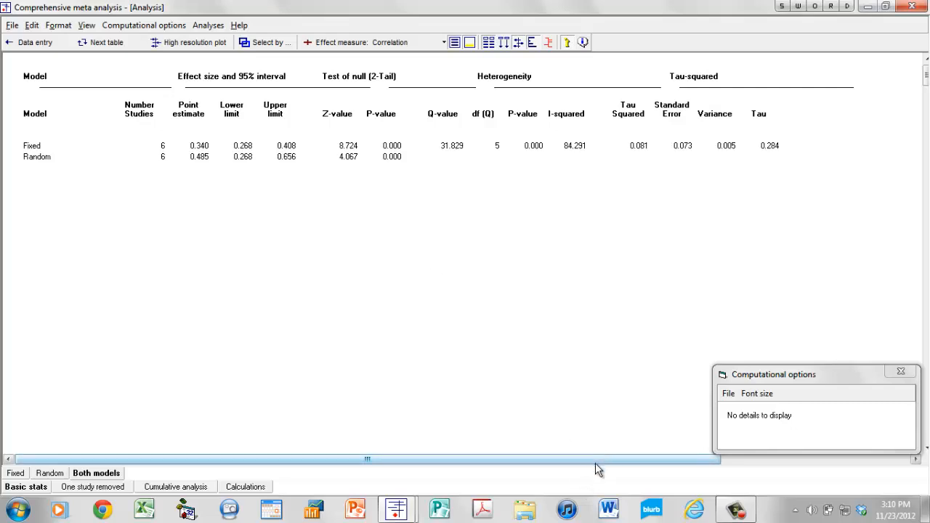
{"action": "left_click_drag", "start_coordinate": [595, 463], "coordinate": [452, 439]}
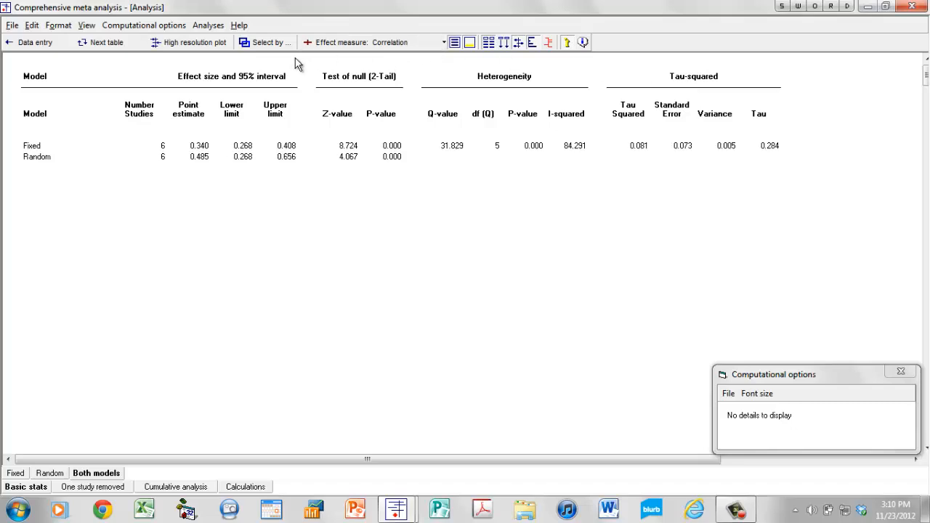
Step: Compare the dispersion of effects in the forest plot with the Q-value and I-squared statistics in the summary table
{"action": "left_click", "coordinate": [113, 42]}
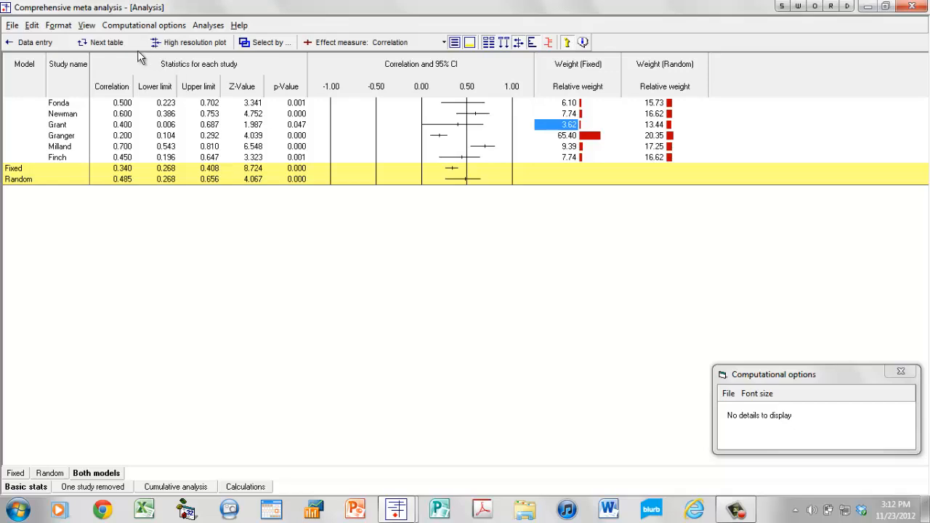
{"action": "left_click", "coordinate": [102, 42]}
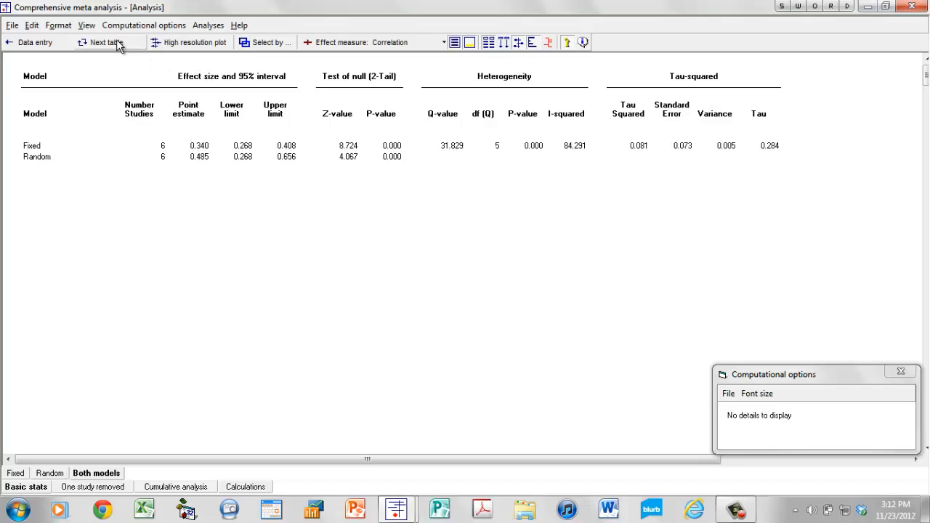
{"action": "left_click", "coordinate": [105, 42]}
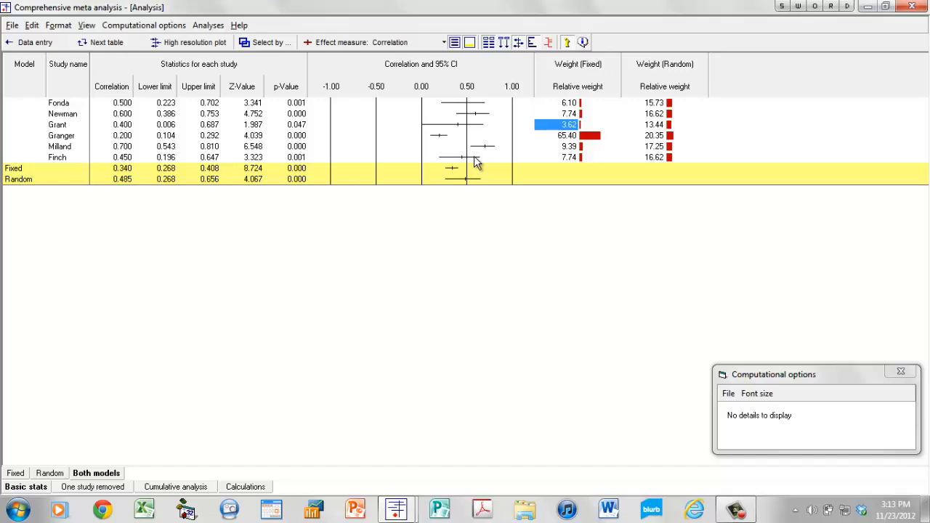
{"action": "left_click", "coordinate": [107, 45]}
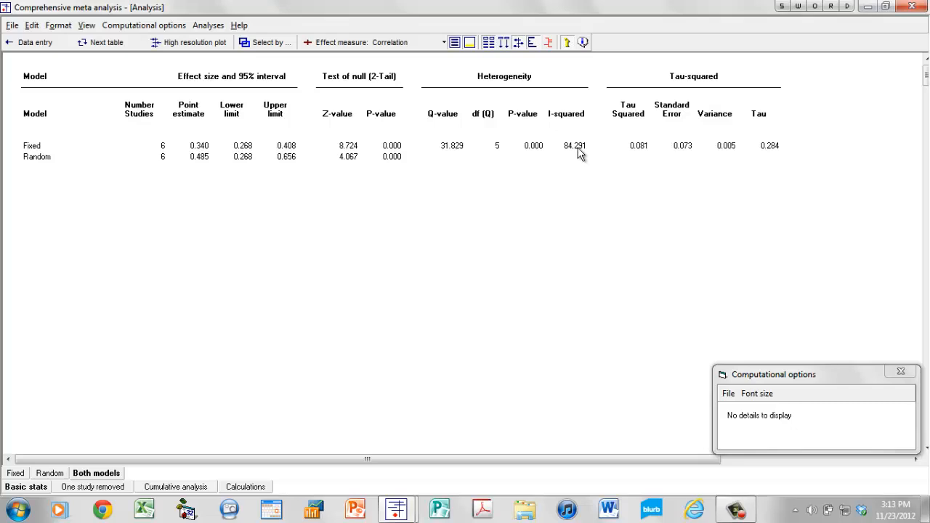
{"action": "left_click", "coordinate": [107, 42]}
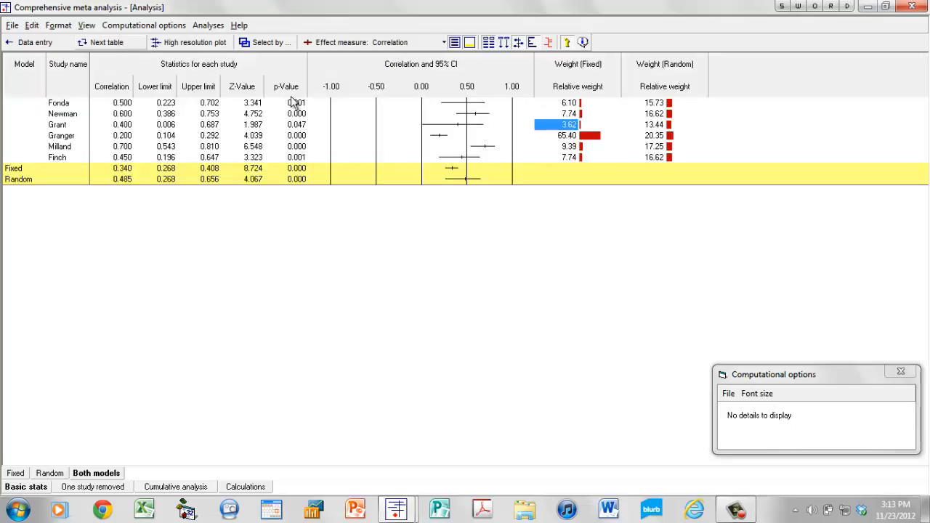
{"action": "key", "text": "Left"}
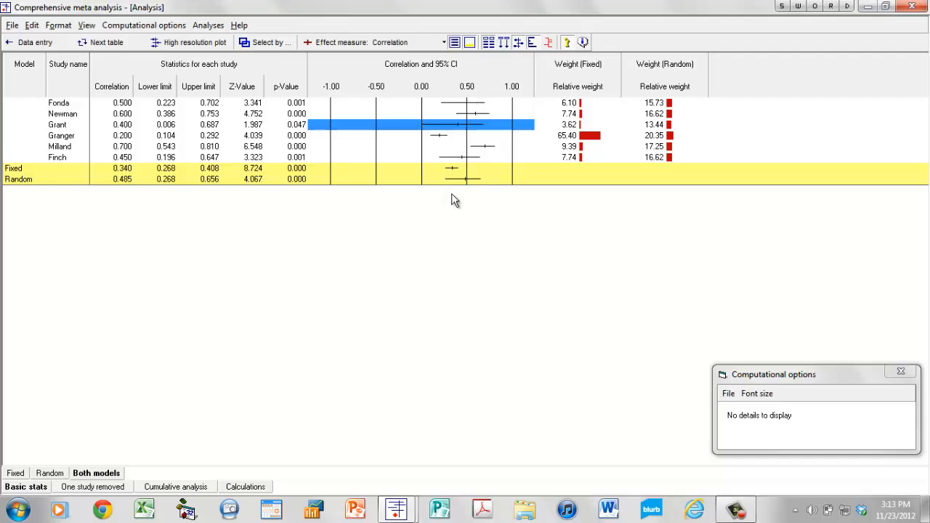
Step: Show only the random-effects model and compare its forest plot with the tau-squared and tau statistics
{"action": "left_click", "coordinate": [58, 473]}
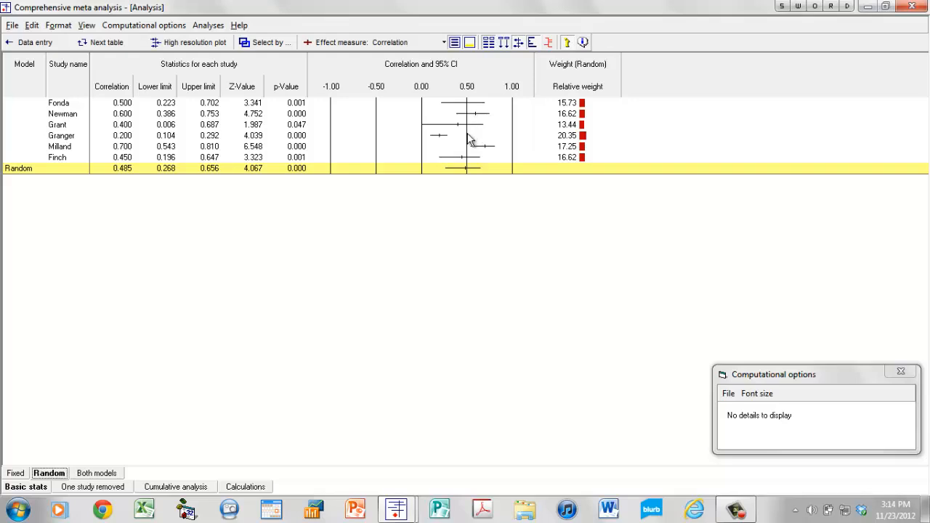
{"action": "left_click", "coordinate": [103, 43]}
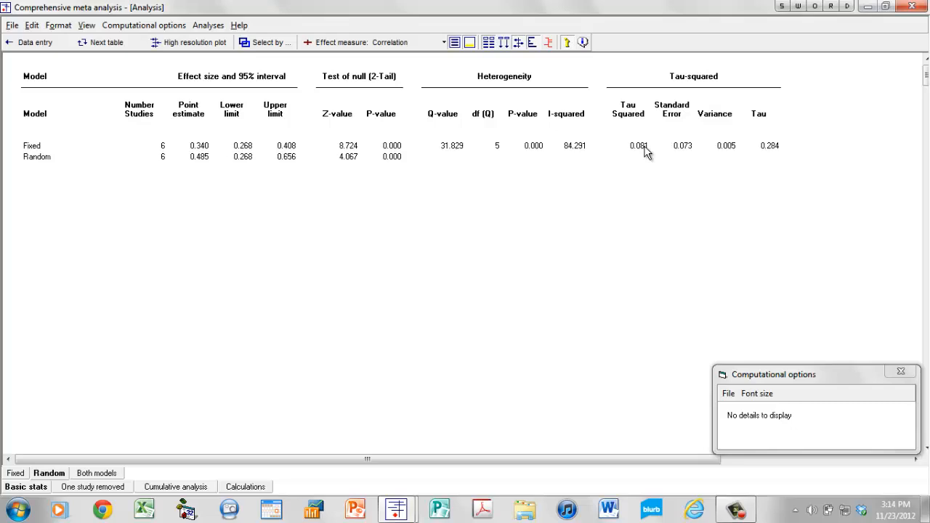
{"action": "left_click", "coordinate": [95, 42]}
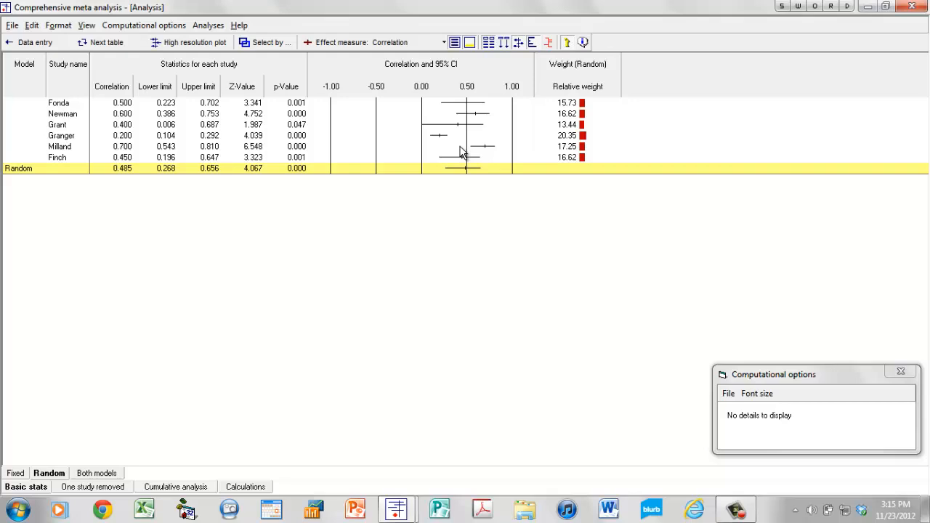
{"action": "left_click", "coordinate": [108, 43]}
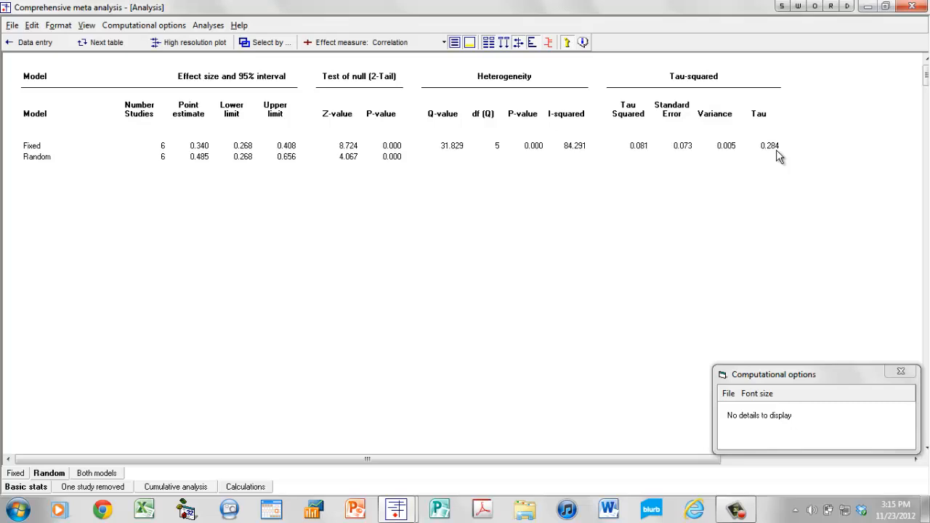
{"action": "left_click", "coordinate": [119, 45]}
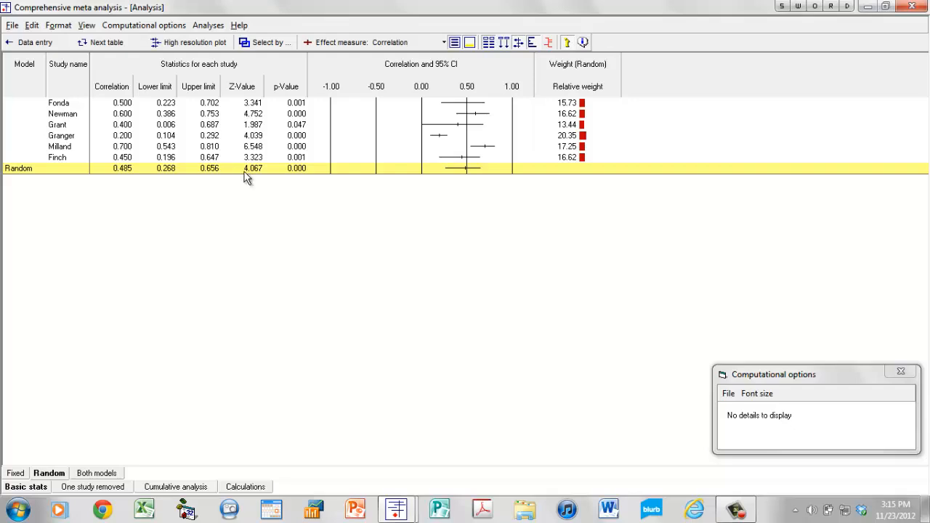
Step: Hide the lower limit, upper limit and Z-value columns from the basic statistics of the random-effects table
{"action": "right_click", "coordinate": [228, 127]}
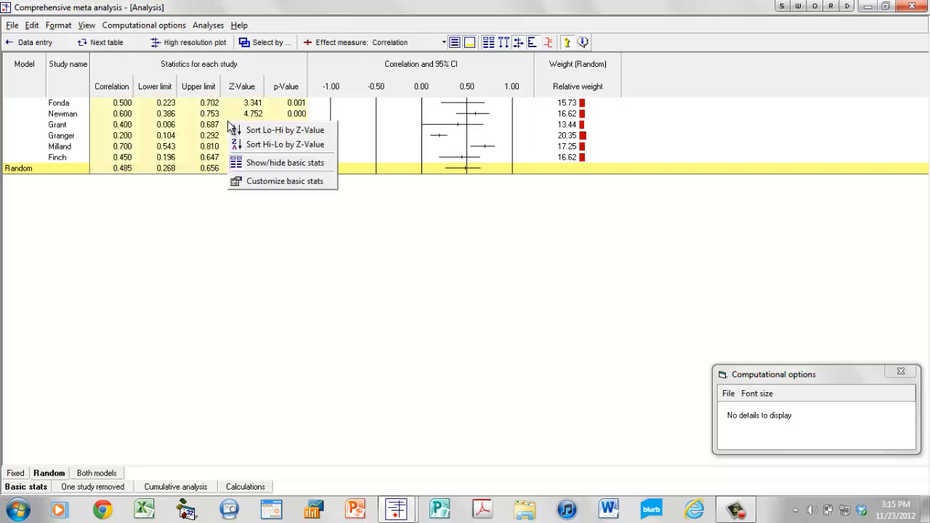
{"action": "left_click", "coordinate": [264, 182]}
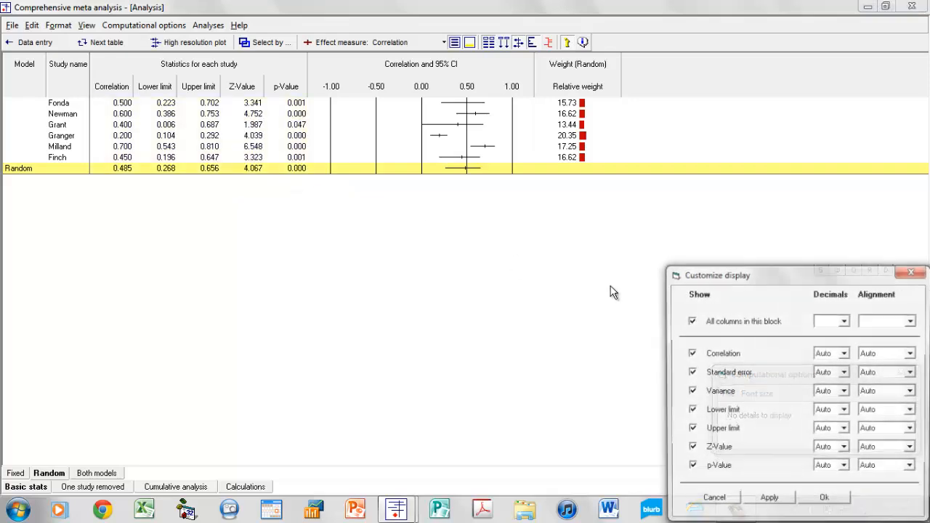
{"action": "left_click_drag", "start_coordinate": [733, 273], "coordinate": [416, 193]}
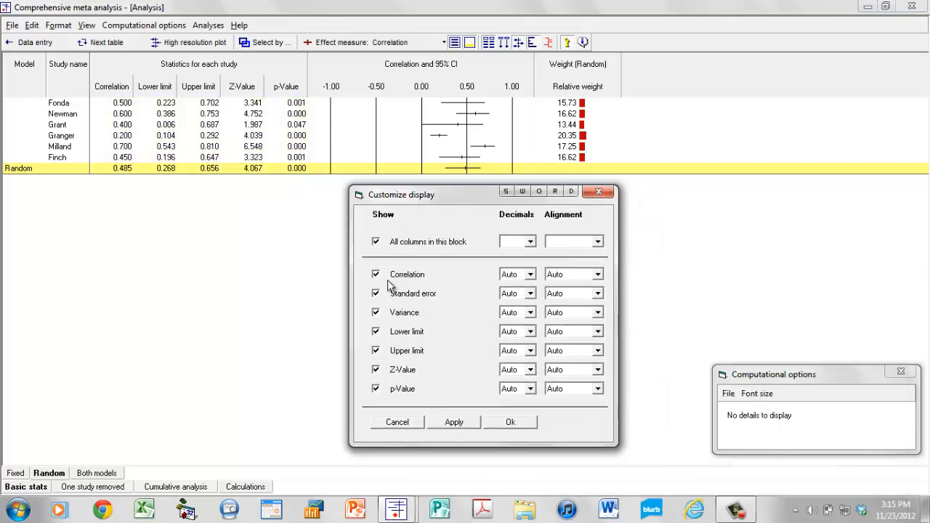
{"action": "left_click", "coordinate": [377, 331]}
{"action": "left_click", "coordinate": [377, 351]}
{"action": "left_click", "coordinate": [377, 369]}
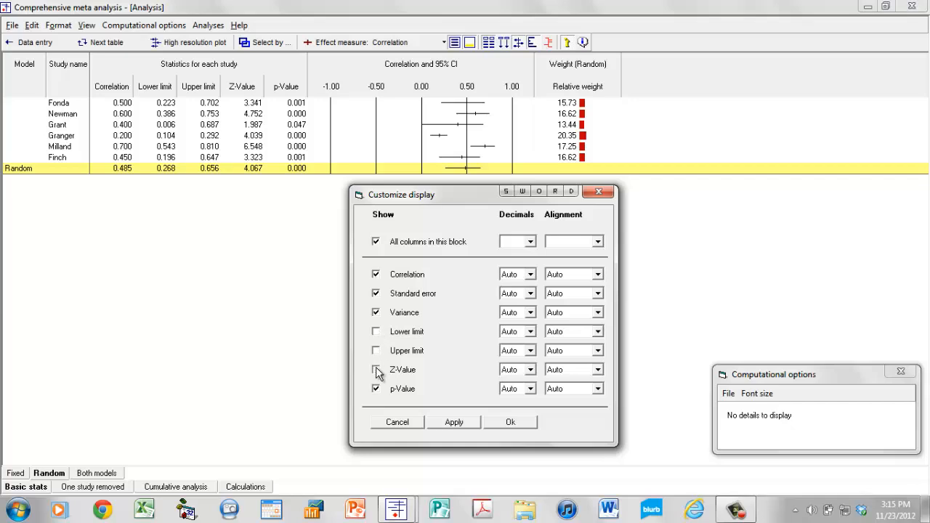
{"action": "left_click", "coordinate": [509, 423]}
Step: Show the lower limit, upper limit and Z-value columns in the basic statistics again
{"action": "right_click", "coordinate": [135, 130]}
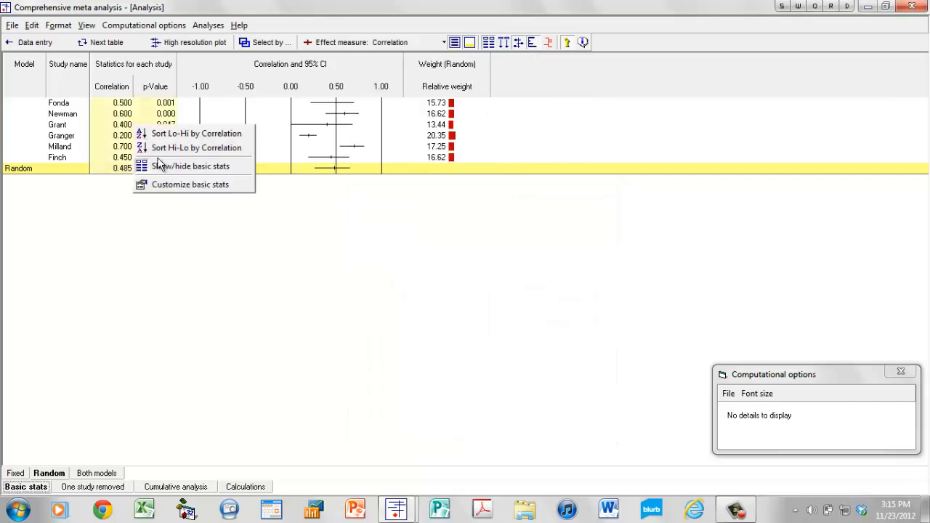
{"action": "left_click", "coordinate": [140, 184]}
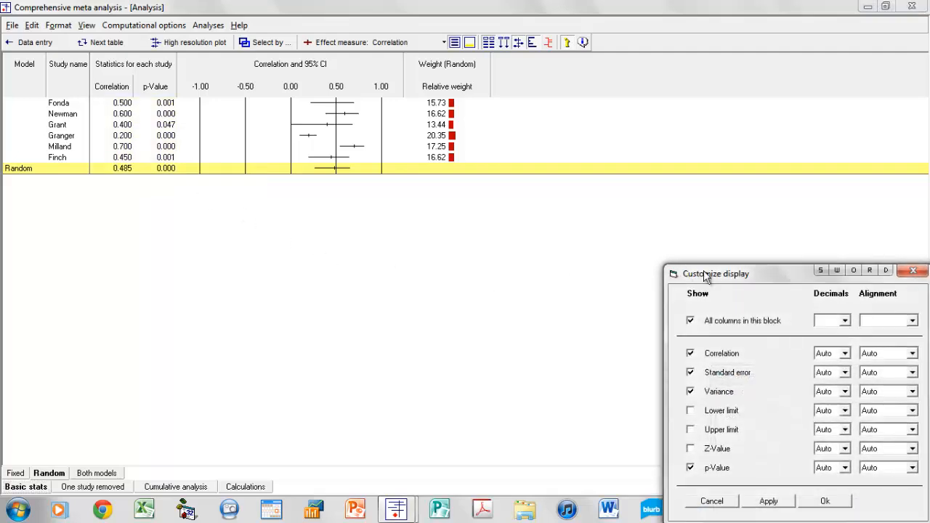
{"action": "left_click_drag", "start_coordinate": [724, 273], "coordinate": [448, 208]}
{"action": "left_click", "coordinate": [415, 347]}
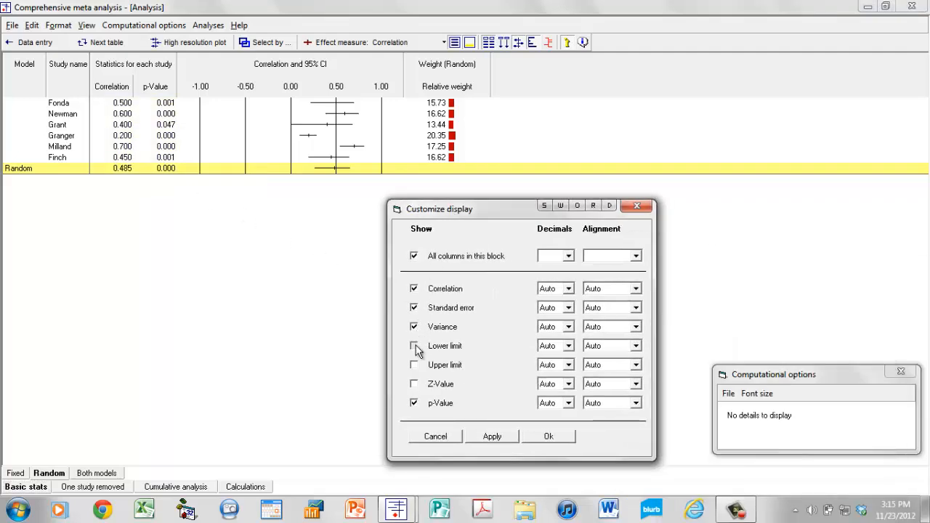
{"action": "left_click", "coordinate": [416, 366]}
{"action": "left_click", "coordinate": [415, 384]}
{"action": "left_click", "coordinate": [494, 437]}
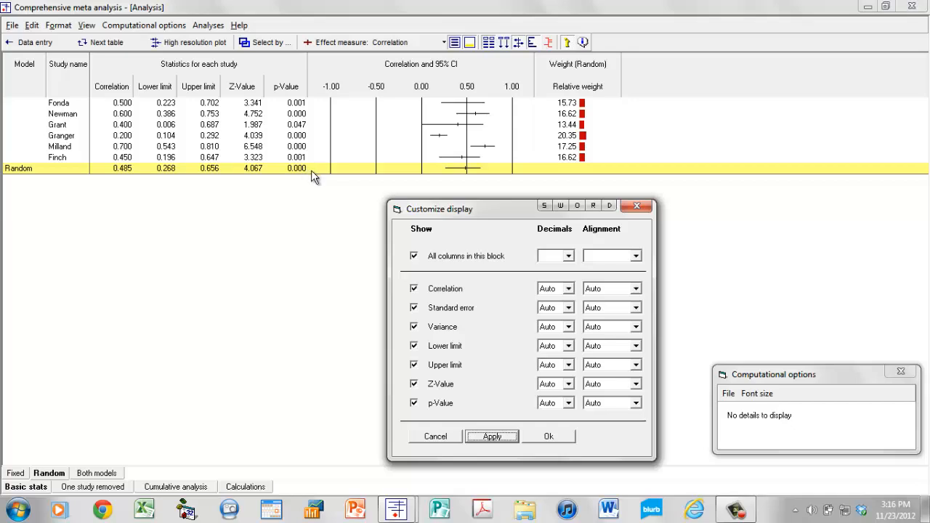
Step: Display the p-values in the basic statistics with 9 decimals
{"action": "left_click", "coordinate": [569, 404]}
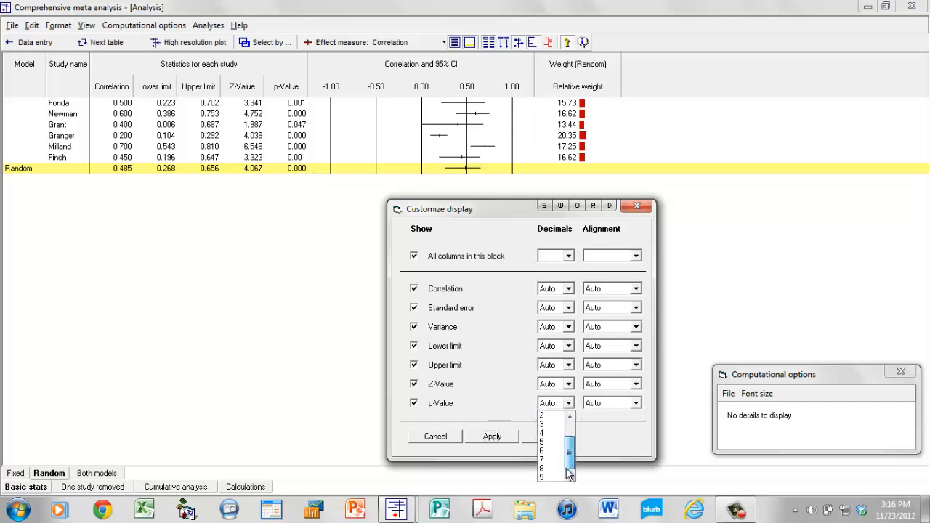
{"action": "left_click", "coordinate": [551, 477]}
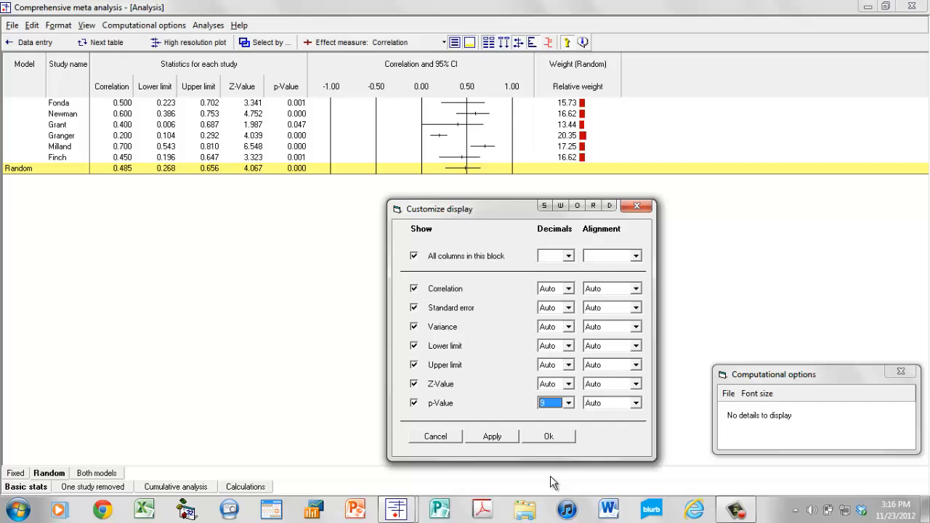
{"action": "left_click", "coordinate": [551, 435]}
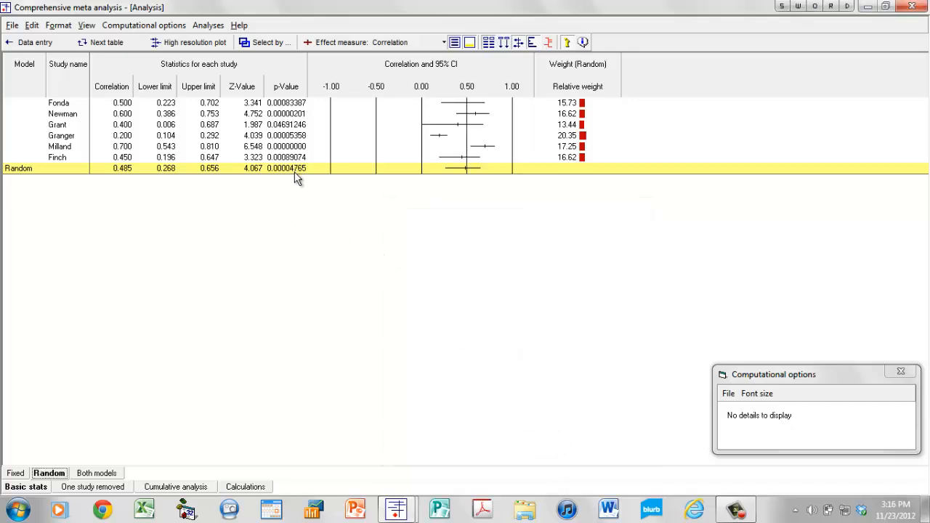
Step: Set the decimals of the p-value column back to Auto
{"action": "right_click", "coordinate": [291, 151]}
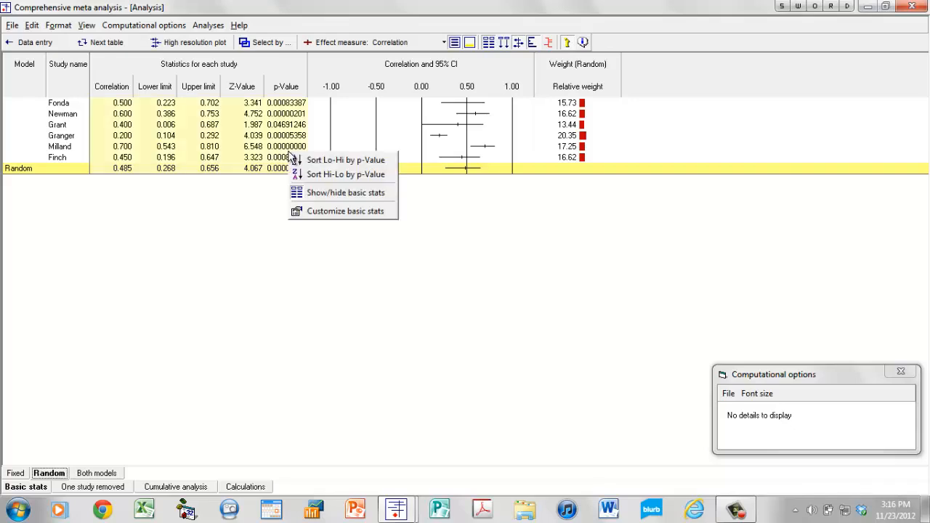
{"action": "left_click", "coordinate": [322, 212]}
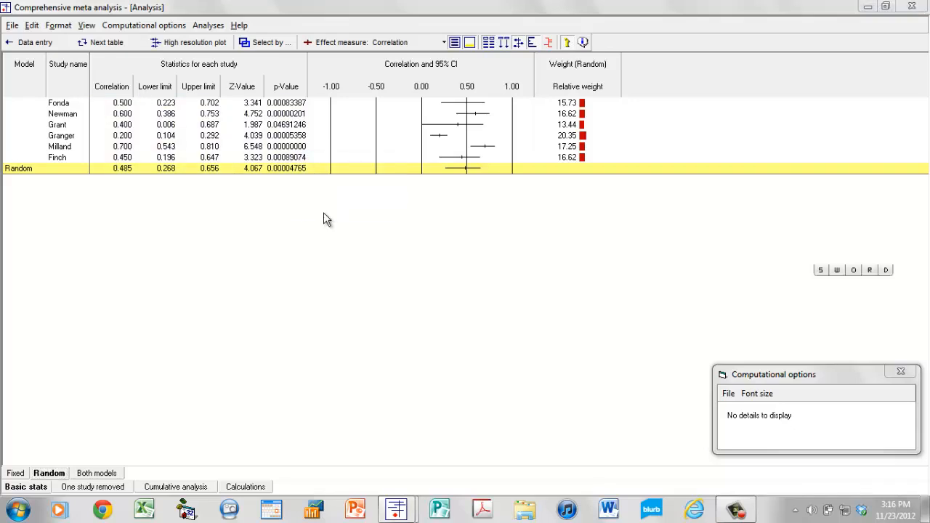
{"action": "left_click_drag", "start_coordinate": [725, 277], "coordinate": [328, 168]}
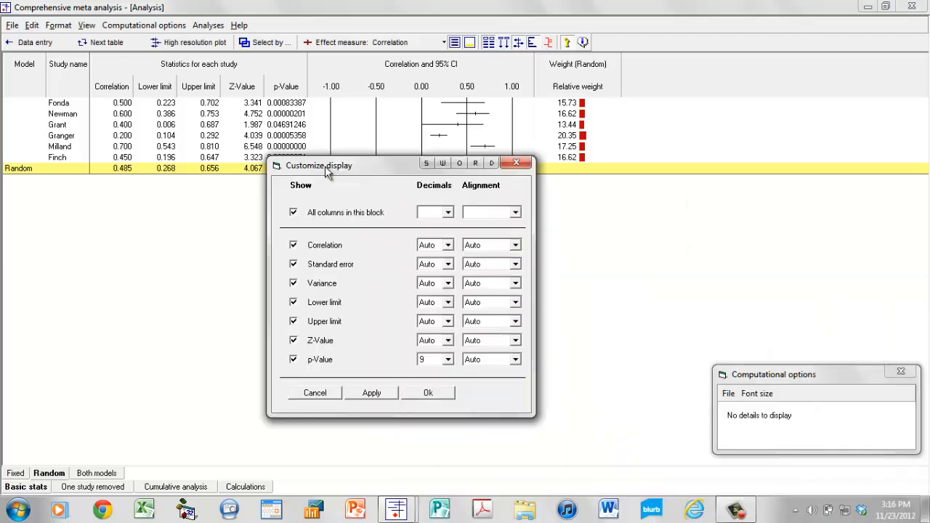
{"action": "left_click", "coordinate": [449, 359]}
{"action": "left_click_drag", "start_coordinate": [449, 404], "coordinate": [449, 378]}
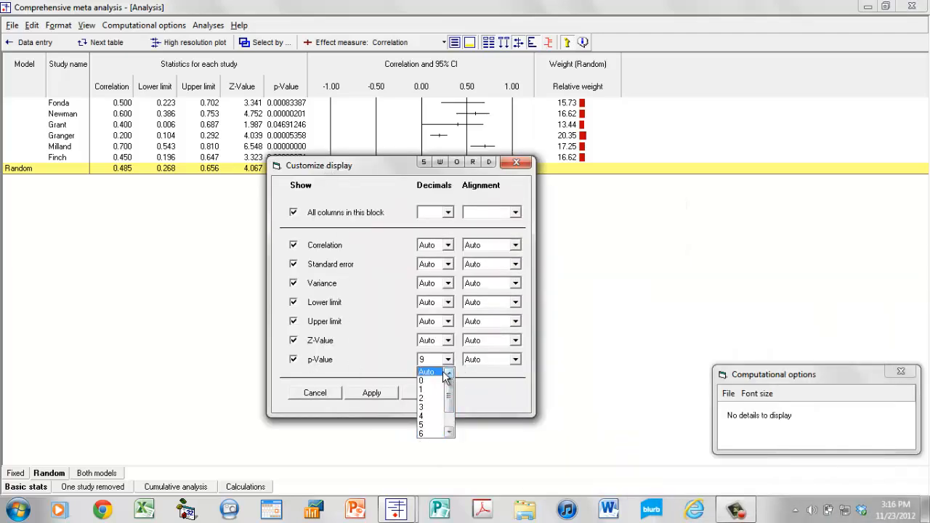
{"action": "left_click", "coordinate": [434, 372]}
{"action": "left_click", "coordinate": [431, 391]}
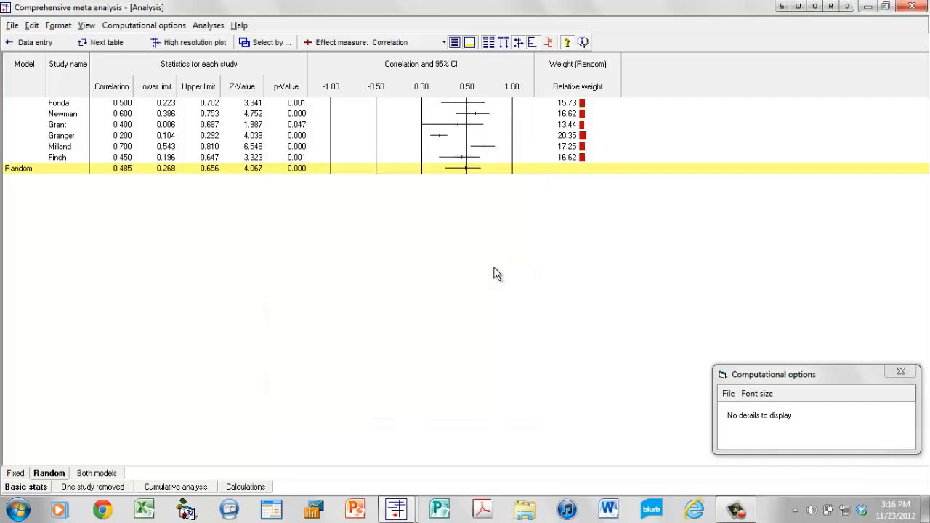
Step: Display the standardized residuals to examine how far each study deviates, and hide them again
{"action": "left_click", "coordinate": [548, 42]}
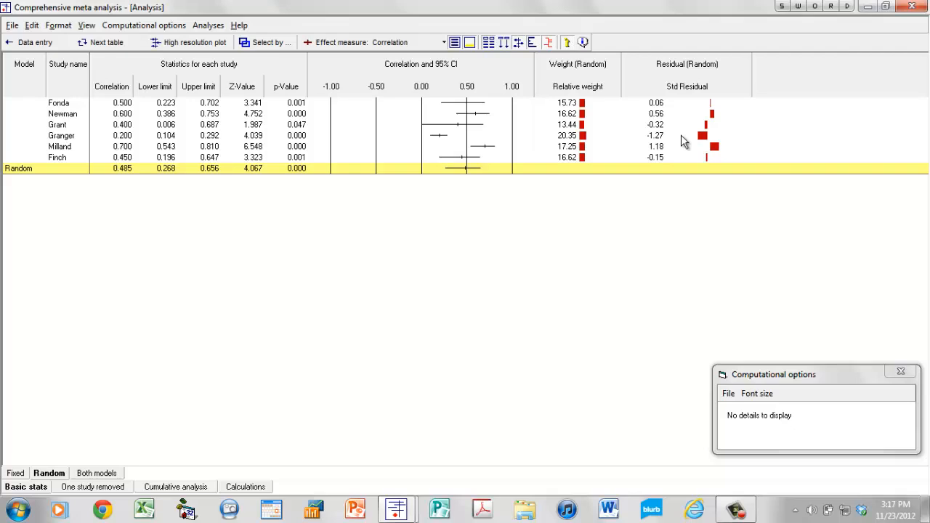
{"action": "left_click", "coordinate": [548, 43]}
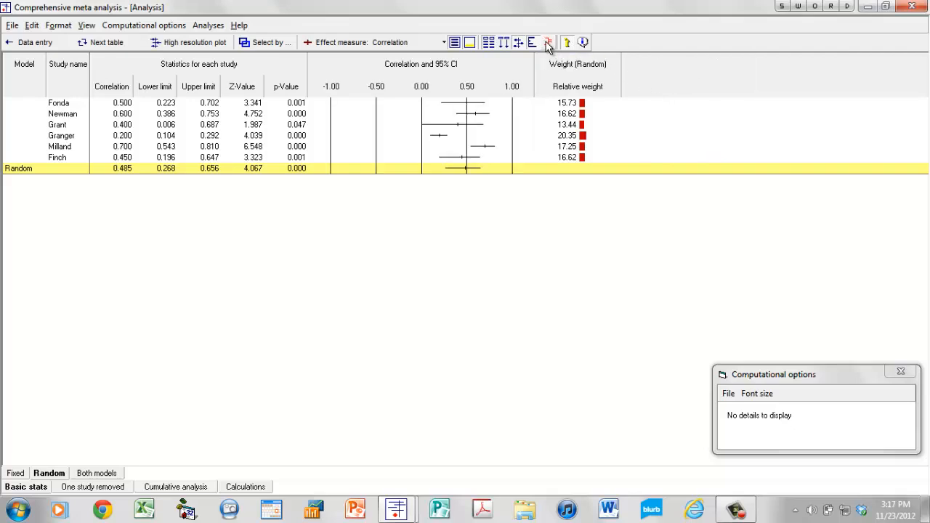
Step: Page through the data analysis tutorial up to the page on selecting studies to include, and close it
{"action": "left_click", "coordinate": [584, 42]}
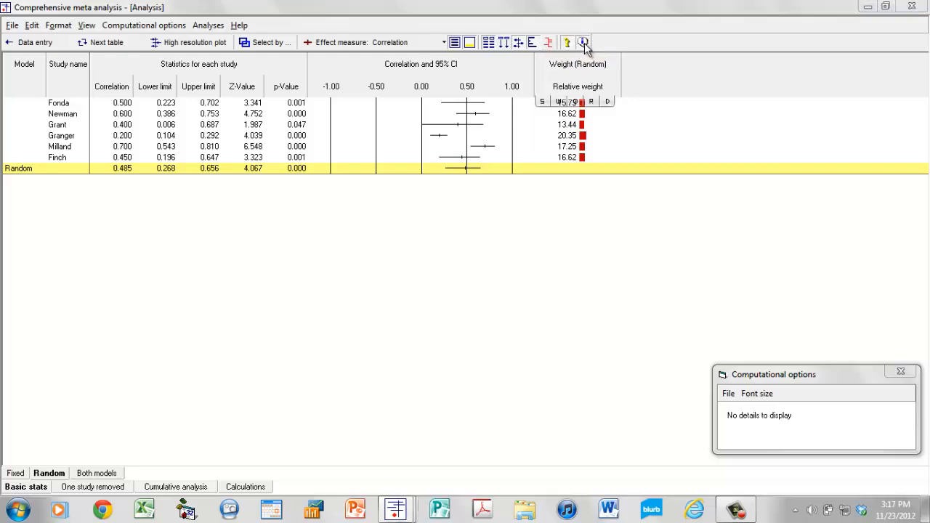
{"action": "left_click", "coordinate": [556, 410]}
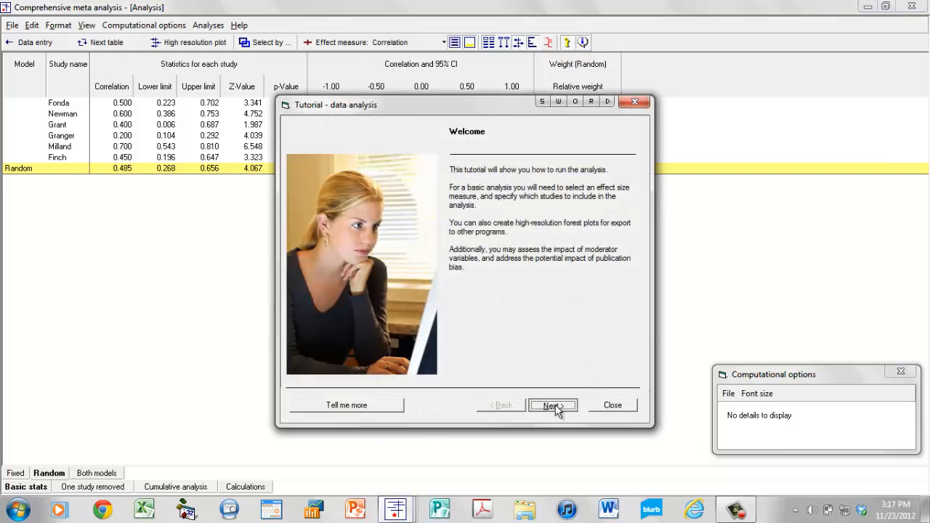
{"action": "left_click", "coordinate": [553, 406]}
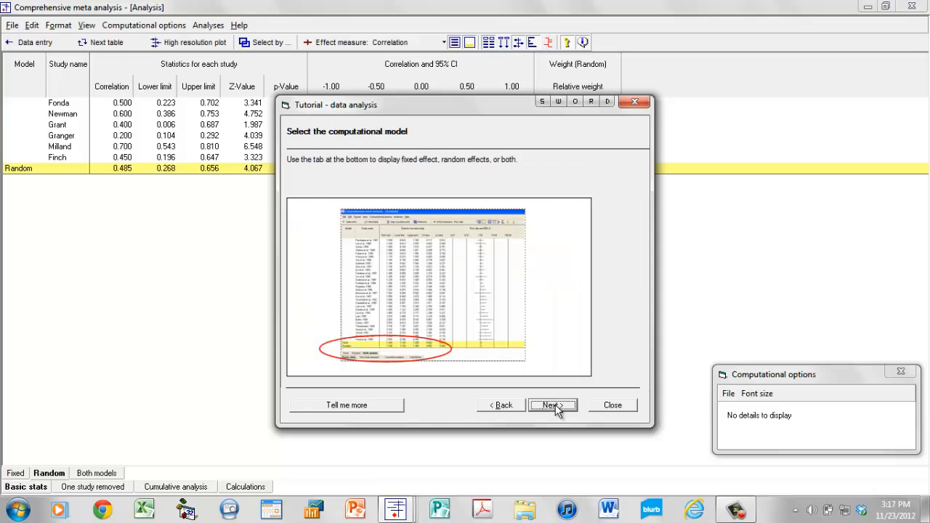
{"action": "left_click", "coordinate": [555, 406]}
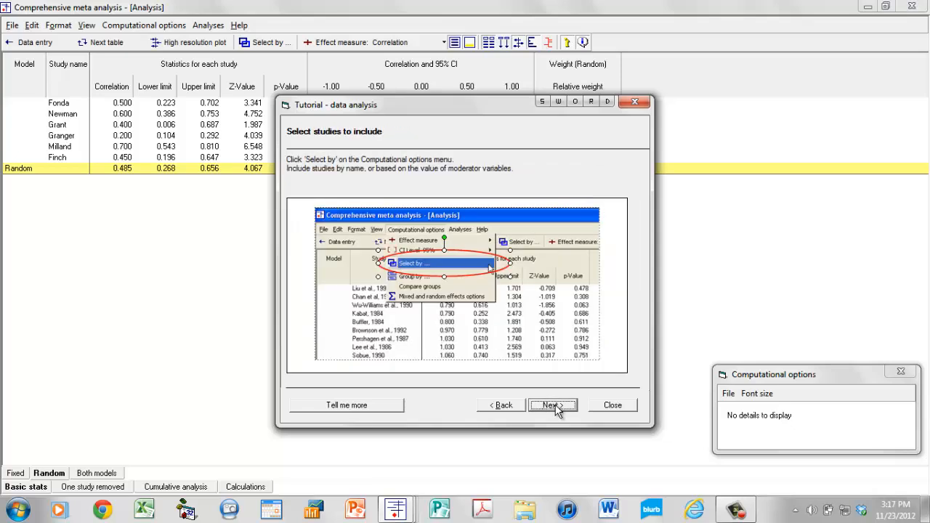
{"action": "left_click", "coordinate": [634, 105]}
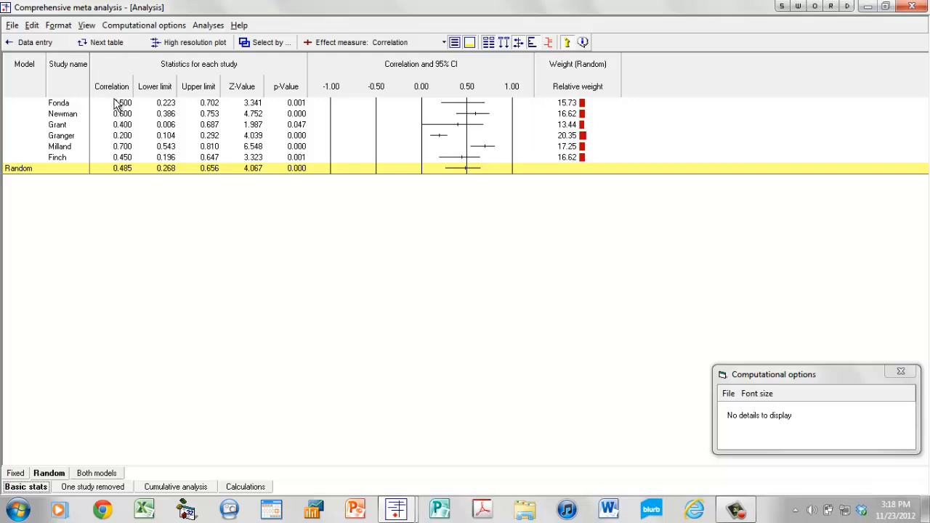
Step: Return to the data entry table and review the formulas behind the first study's Fisher's Z value
{"action": "left_click", "coordinate": [35, 42]}
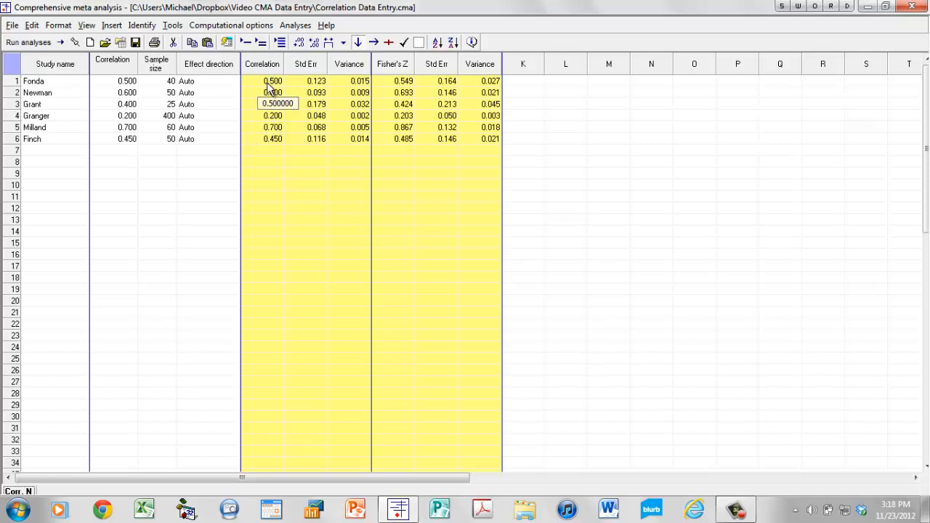
{"action": "double_click", "coordinate": [406, 84]}
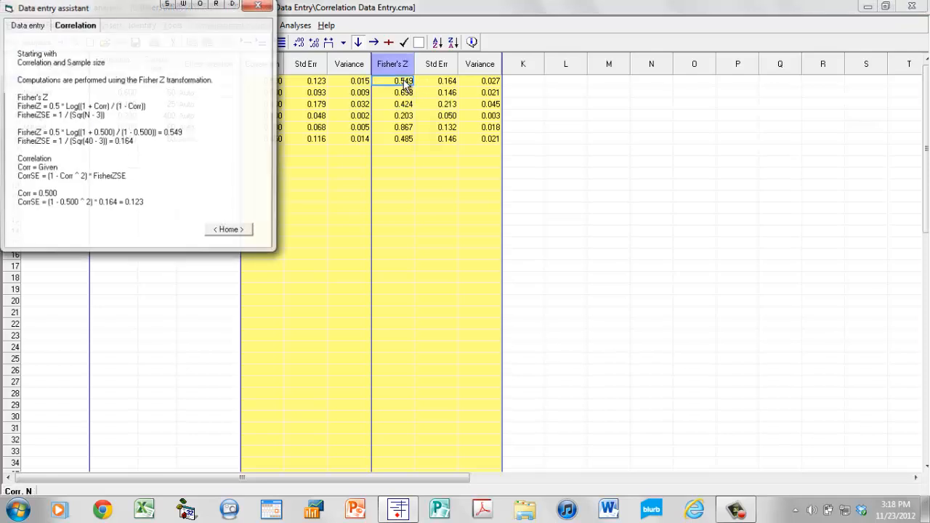
{"action": "left_click_drag", "start_coordinate": [116, 9], "coordinate": [237, 108]}
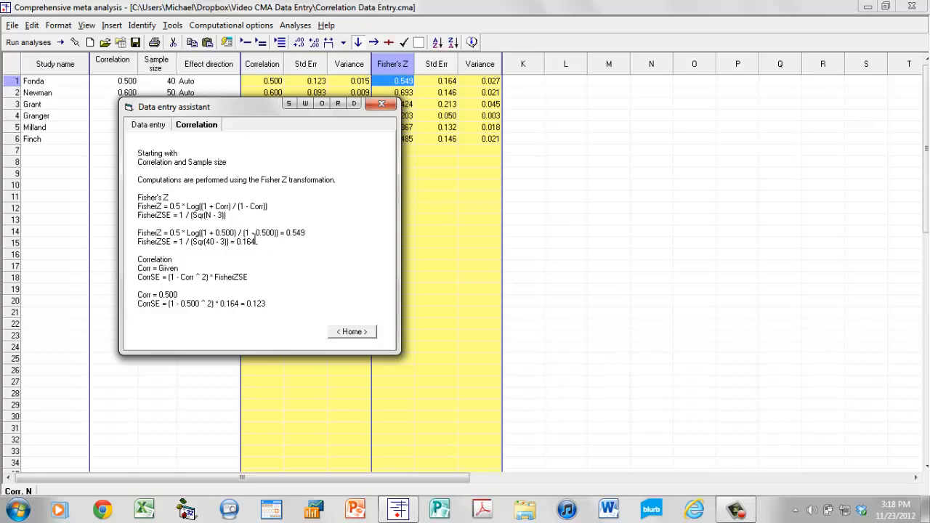
{"action": "left_click", "coordinate": [383, 105]}
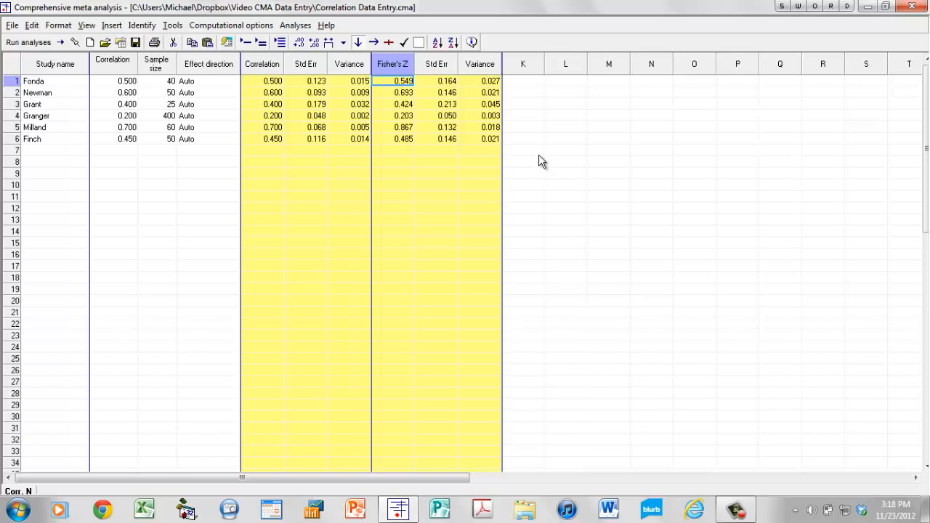
Step: Run the analysis again and change its effect measure to Fisher's Z
{"action": "left_click", "coordinate": [40, 44]}
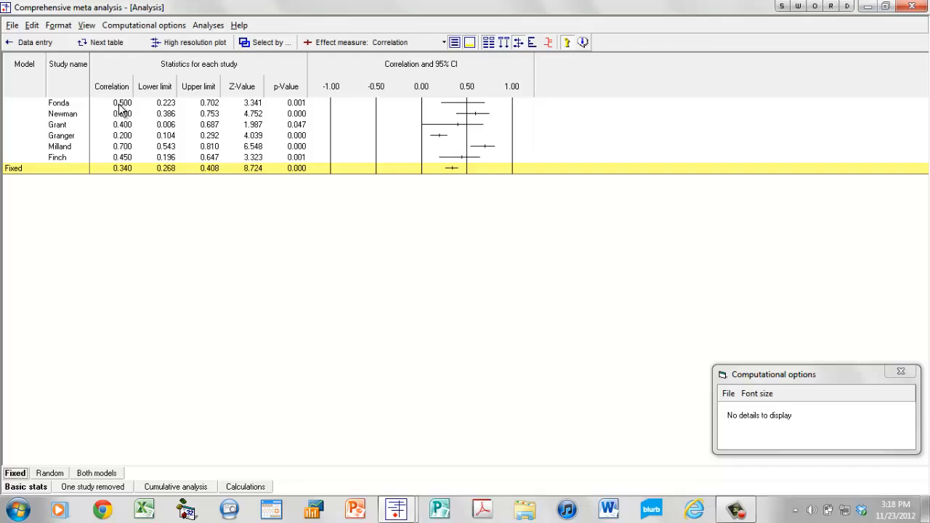
{"action": "left_click", "coordinate": [442, 44]}
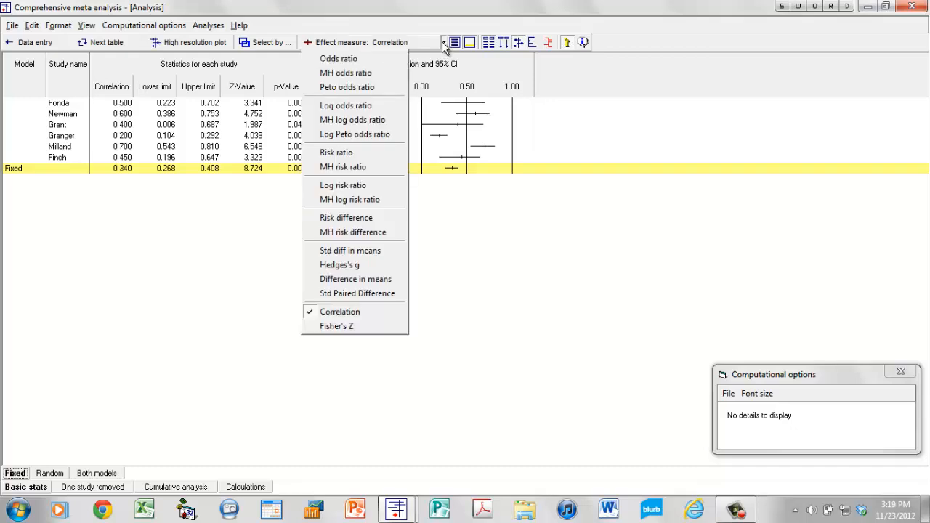
{"action": "left_click", "coordinate": [366, 324]}
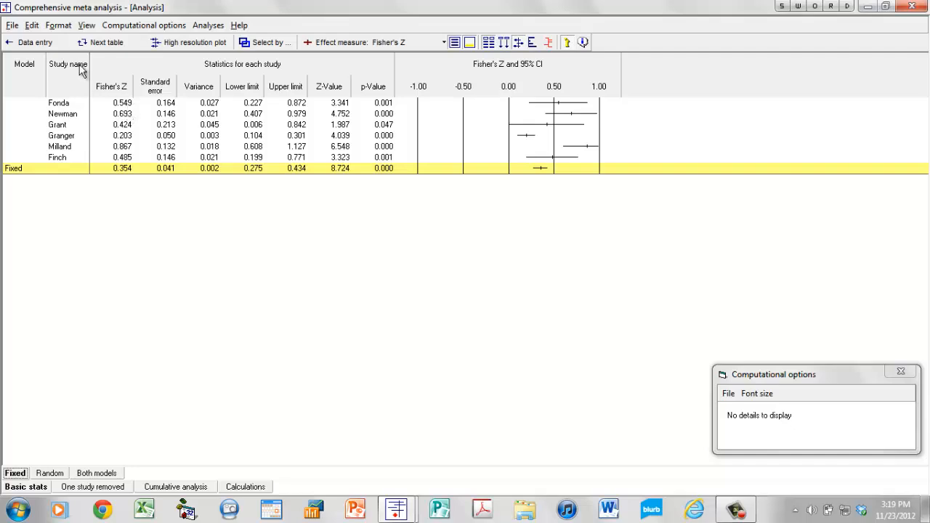
Step: Check the Fisher's Z values and standard errors in the data entry table, and return to the analysis
{"action": "left_click", "coordinate": [42, 42]}
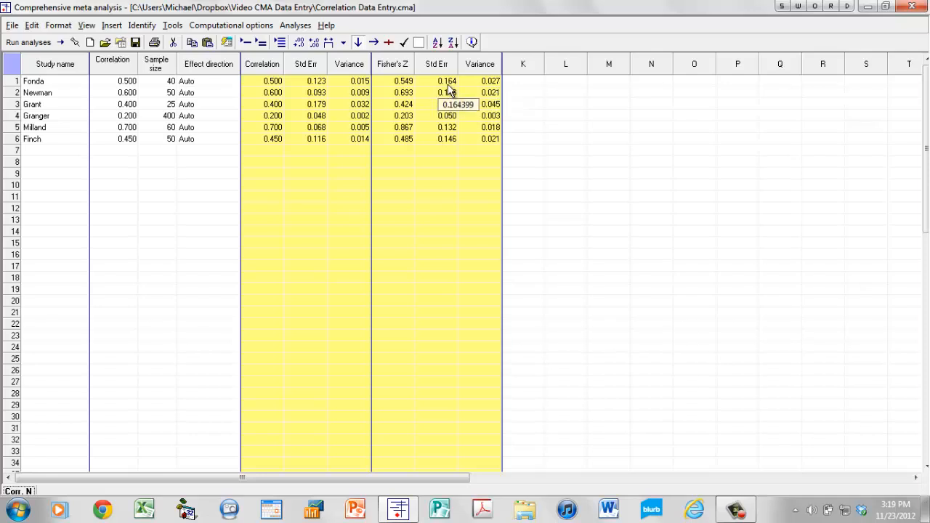
{"action": "left_click", "coordinate": [29, 43]}
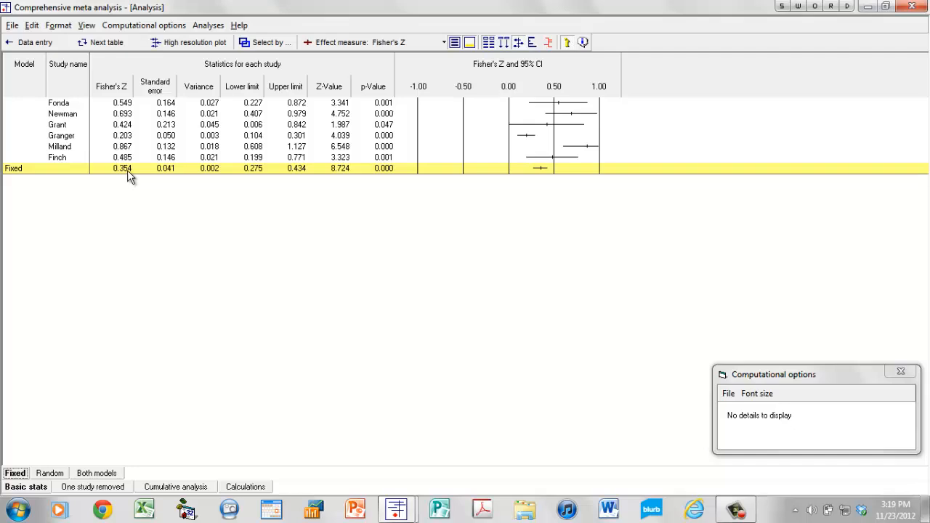
Step: Switch the effect measure to Correlation and back to Fisher's Z to compare the study and combined effects
{"action": "left_click", "coordinate": [442, 46]}
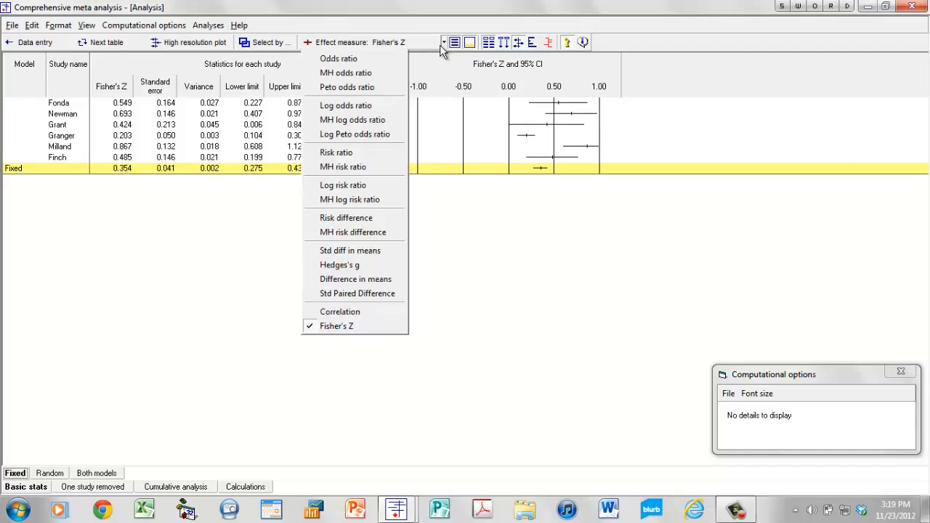
{"action": "left_click", "coordinate": [362, 315]}
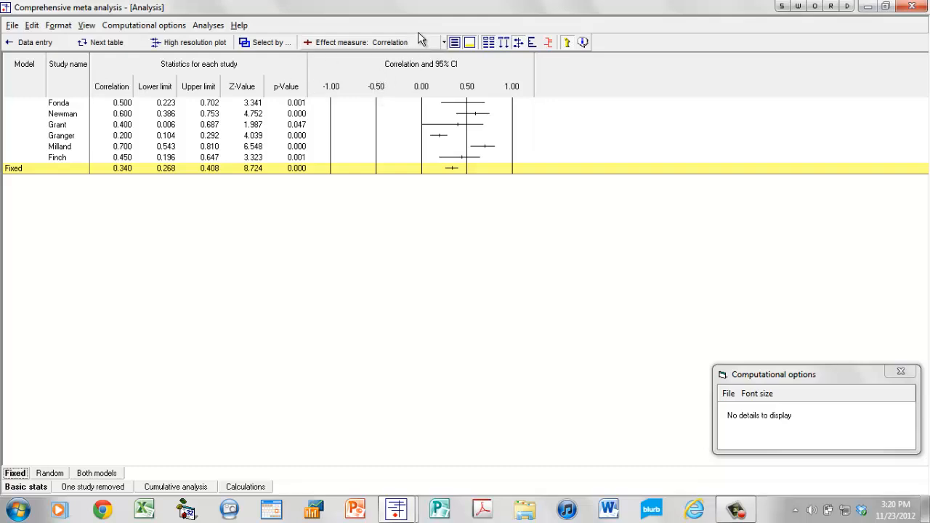
{"action": "left_click", "coordinate": [444, 42]}
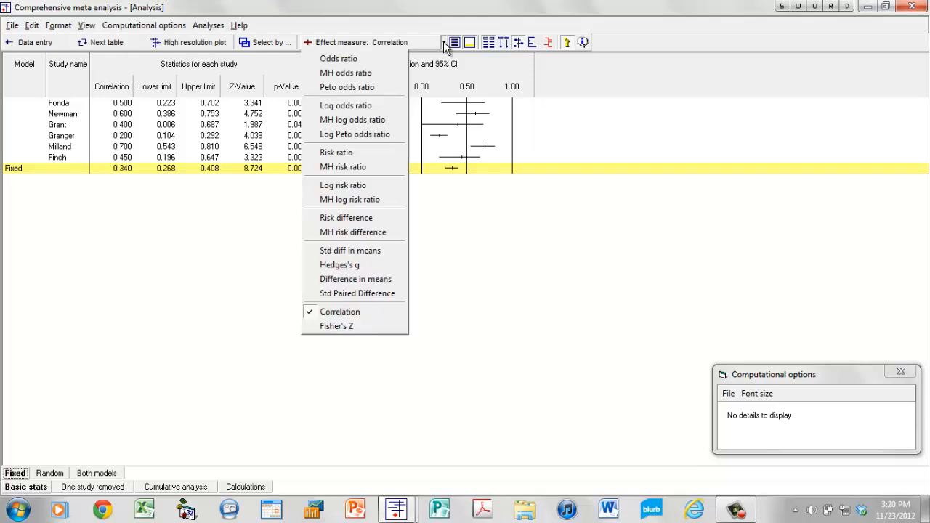
{"action": "left_click", "coordinate": [369, 324]}
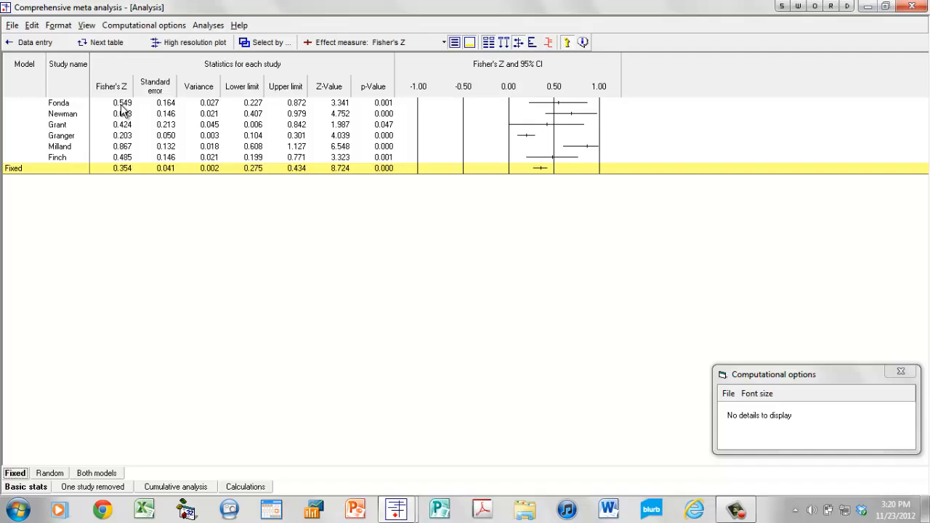
Step: Examine the fixed and random calculations, checking the random-effects values against the model summary table
{"action": "left_click", "coordinate": [245, 487]}
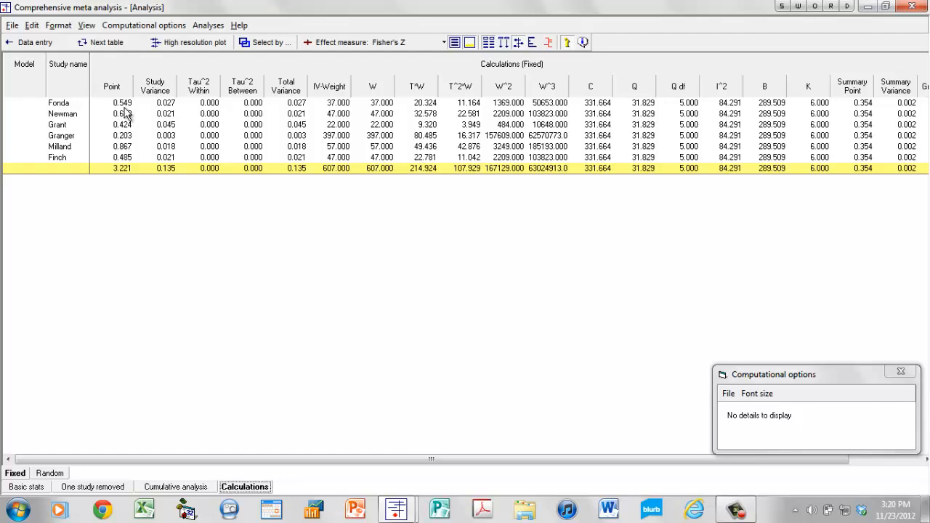
{"action": "left_click", "coordinate": [49, 473]}
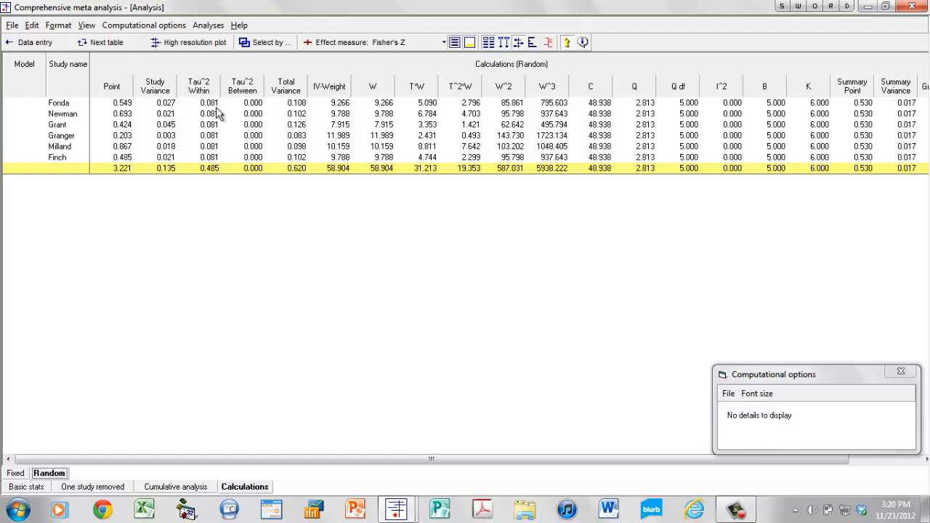
{"action": "left_click", "coordinate": [94, 42]}
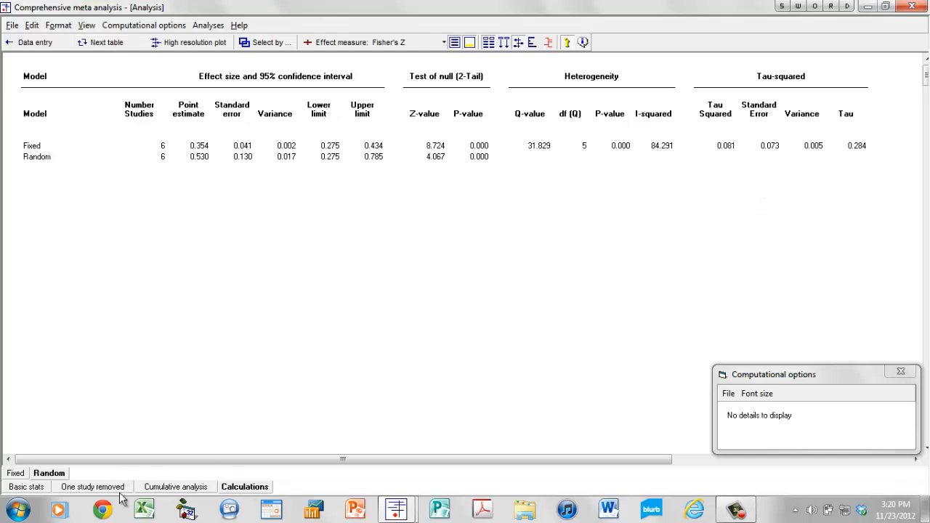
{"action": "left_click", "coordinate": [35, 487]}
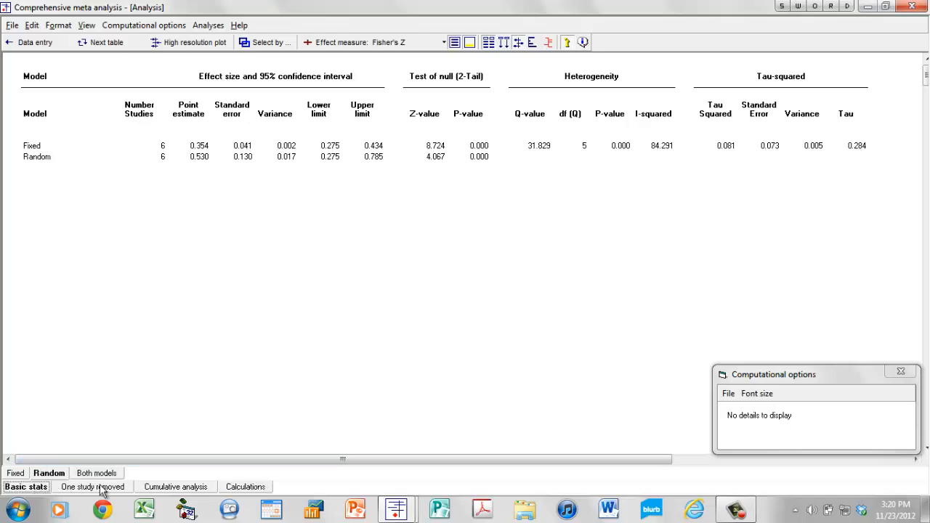
{"action": "left_click", "coordinate": [249, 490]}
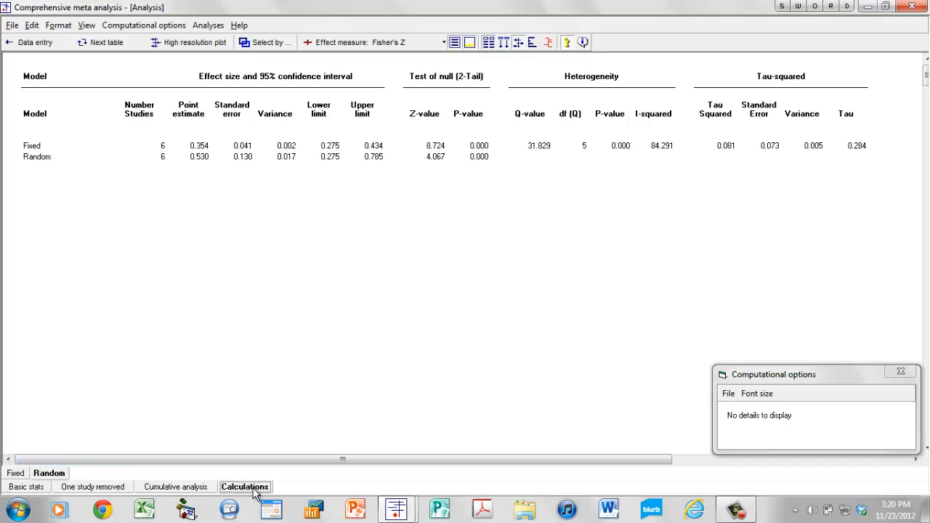
{"action": "left_click", "coordinate": [105, 44]}
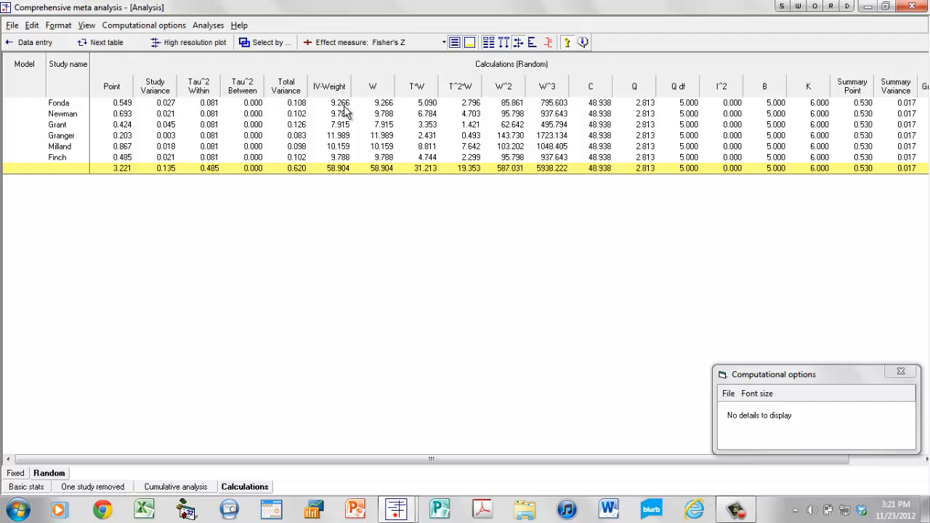
Step: Return to the basic statistics and display the study weights, including the raw weights beside the relative weights
{"action": "left_click", "coordinate": [25, 487]}
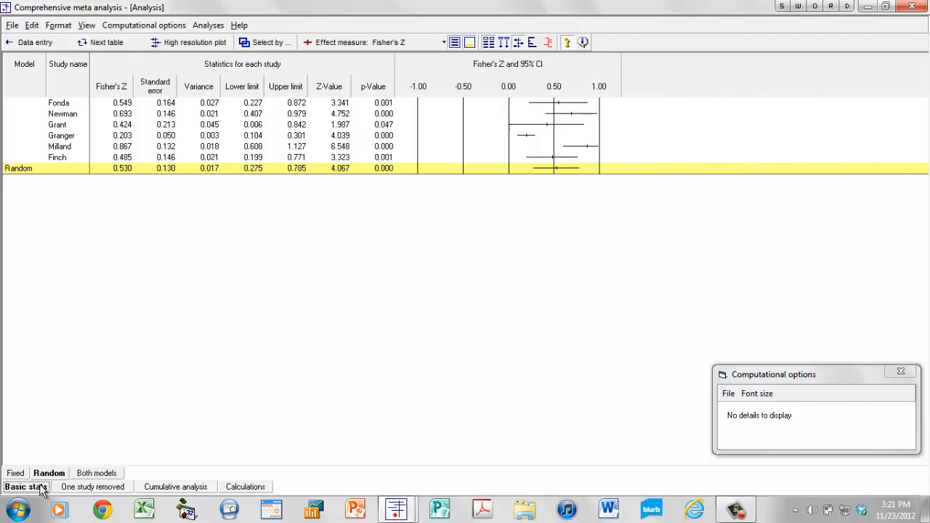
{"action": "left_click", "coordinate": [535, 47]}
{"action": "right_click", "coordinate": [644, 112]}
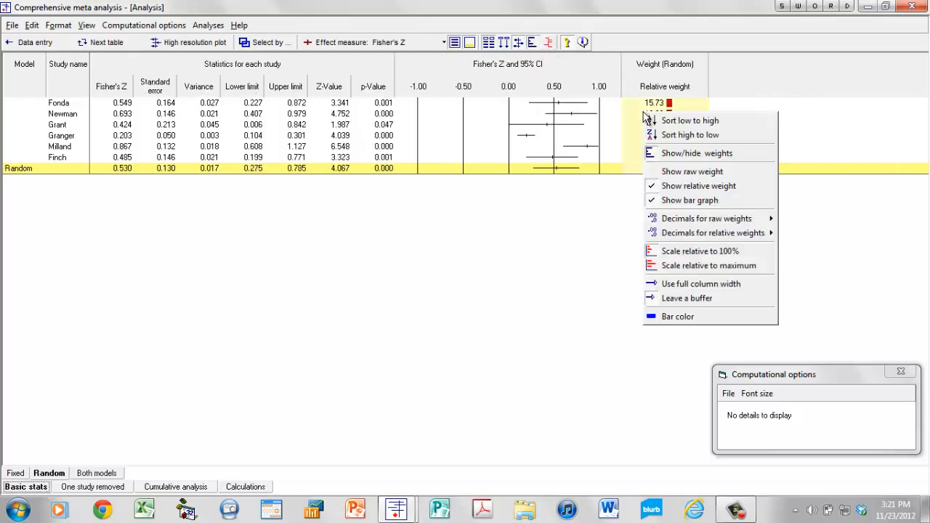
{"action": "left_click", "coordinate": [676, 171]}
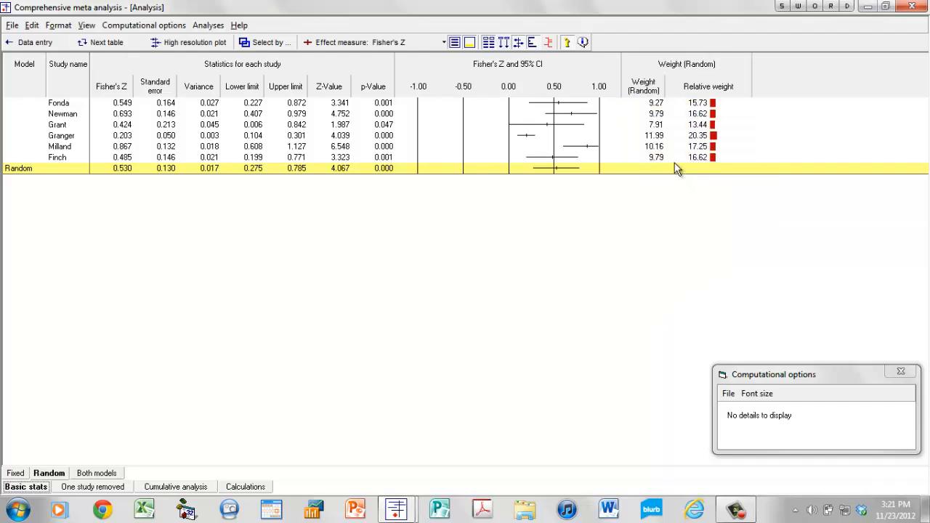
{"action": "right_click", "coordinate": [654, 109]}
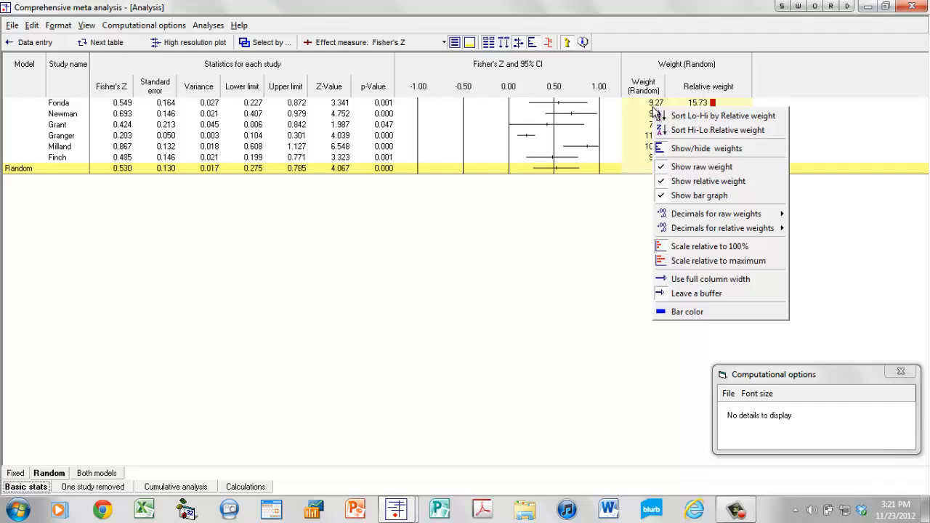
{"action": "left_click", "coordinate": [629, 215]}
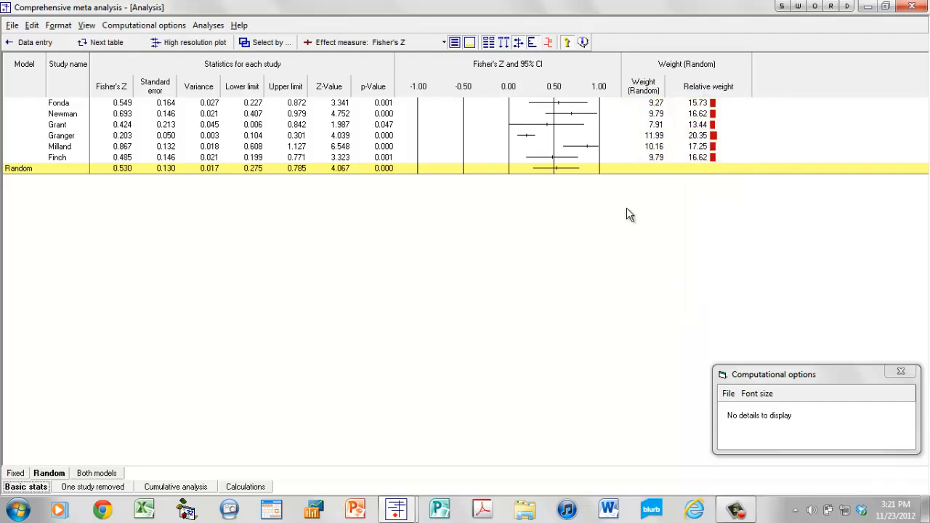
Step: Compare the random-effects calculations with the basic statistics to trace the combined Fisher's Z and its variance
{"action": "left_click", "coordinate": [245, 489]}
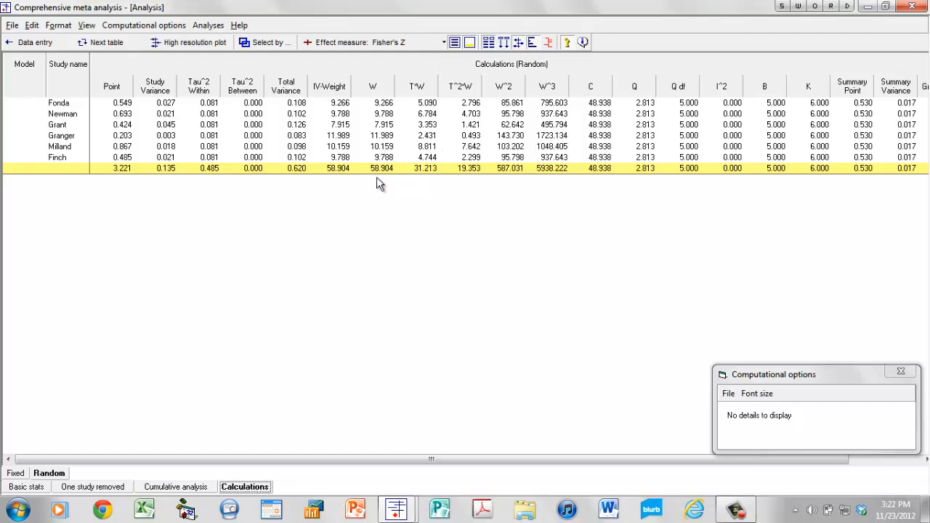
{"action": "left_click", "coordinate": [29, 487]}
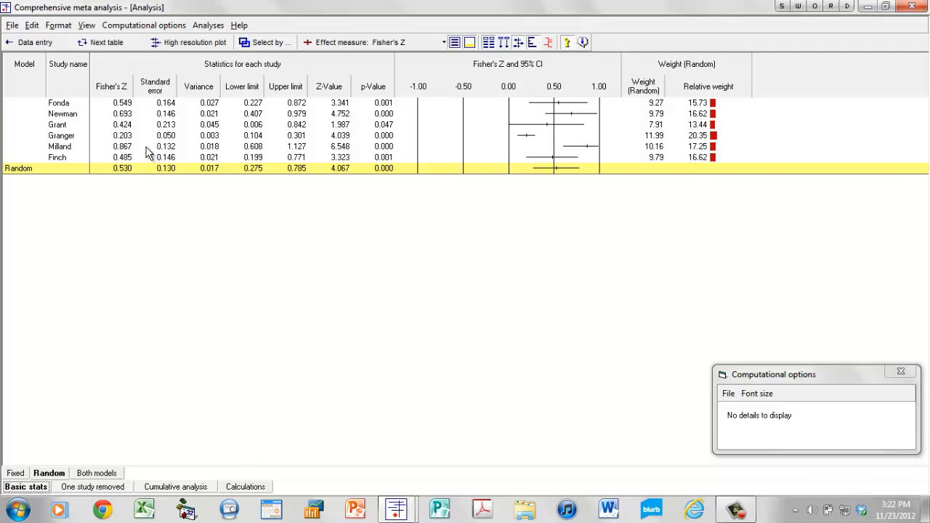
{"action": "left_click", "coordinate": [254, 488]}
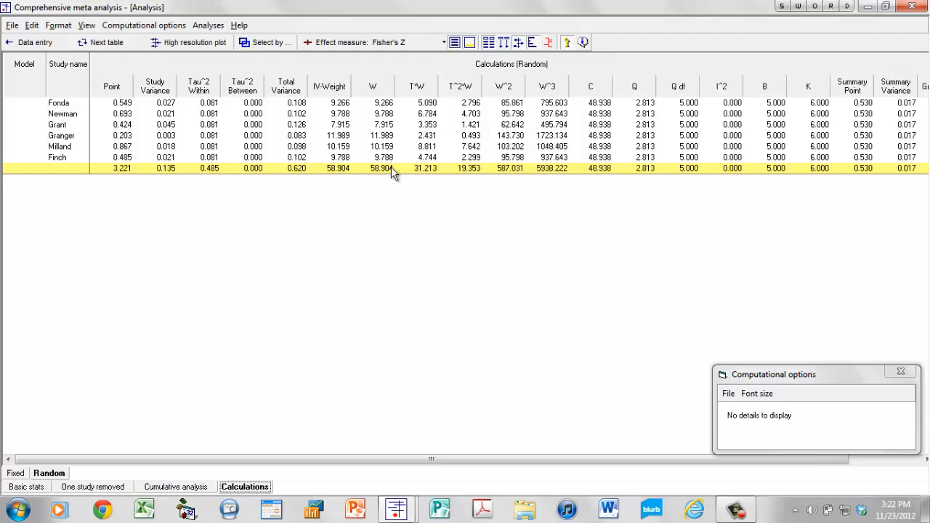
{"action": "left_click", "coordinate": [25, 487]}
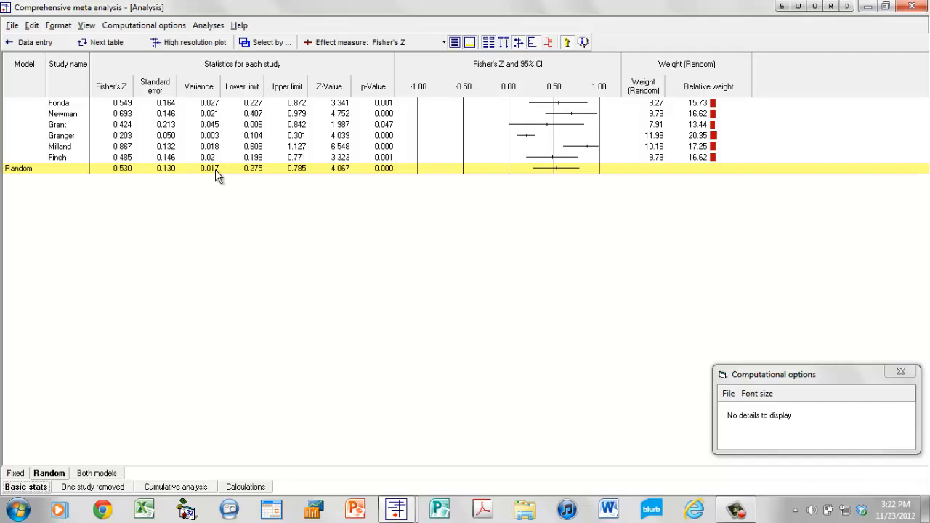
Step: Change the effect measure to Correlation and hide the raw weights, keeping the relative weights displayed
{"action": "left_click", "coordinate": [444, 43]}
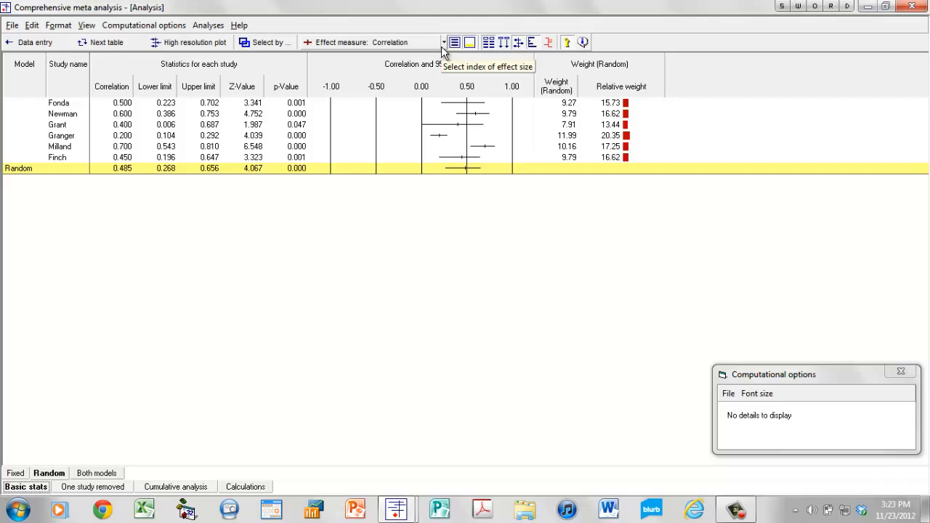
{"action": "right_click", "coordinate": [575, 129]}
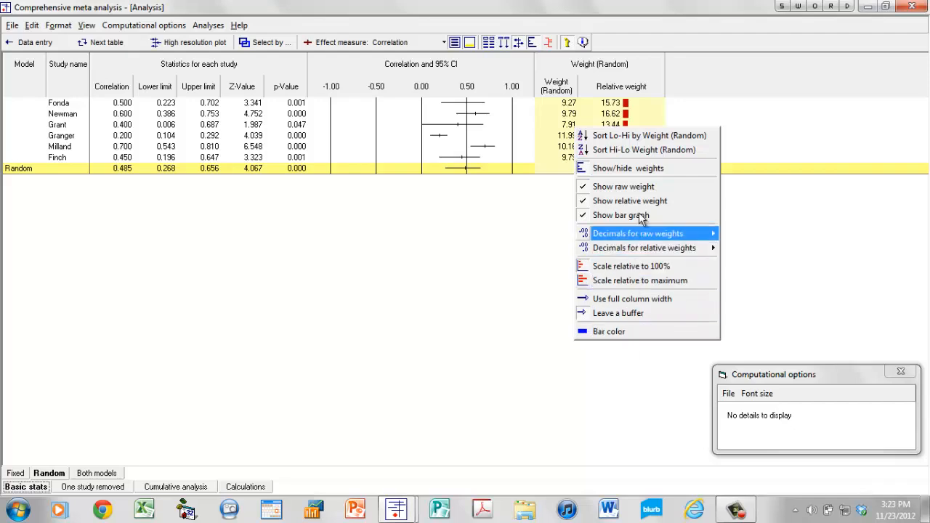
{"action": "left_click", "coordinate": [634, 189]}
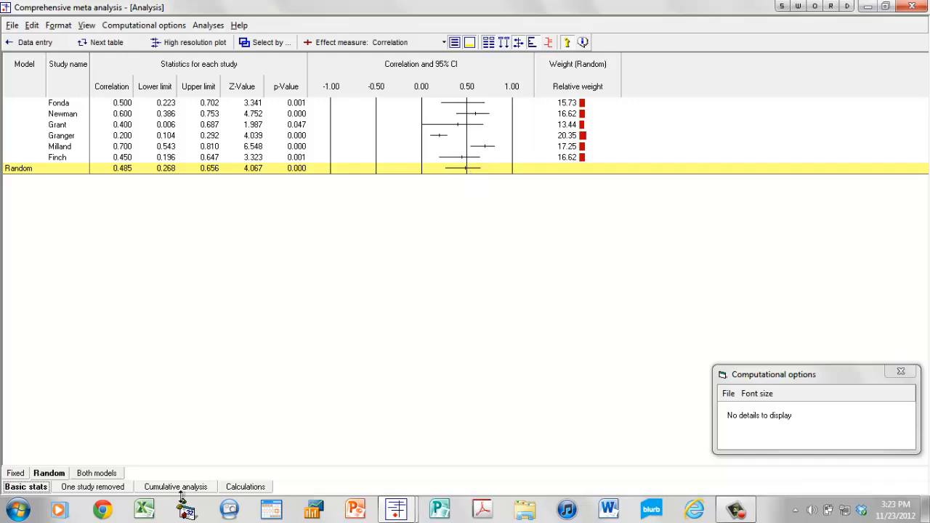
Step: Run the one-study-removed analysis, and check it by excluding the Granger study from the basic statistics
{"action": "left_click", "coordinate": [102, 487]}
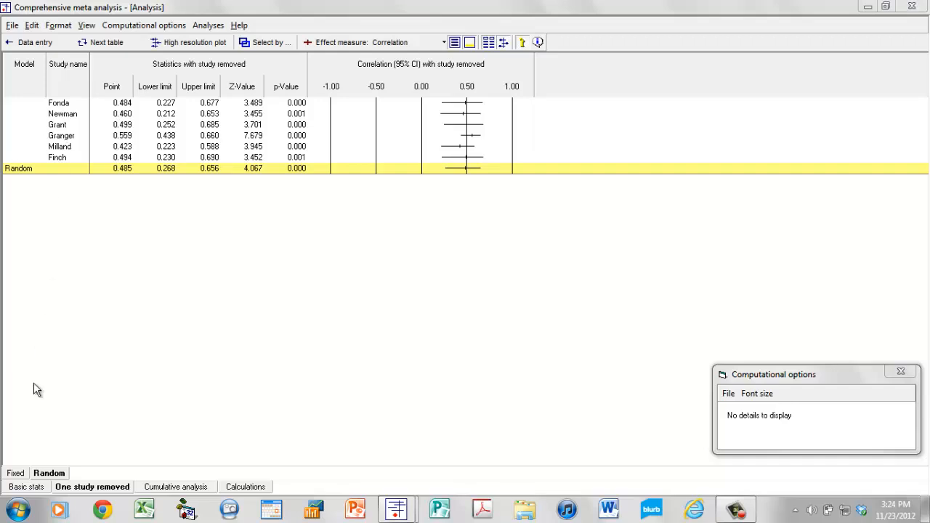
{"action": "left_click", "coordinate": [27, 487]}
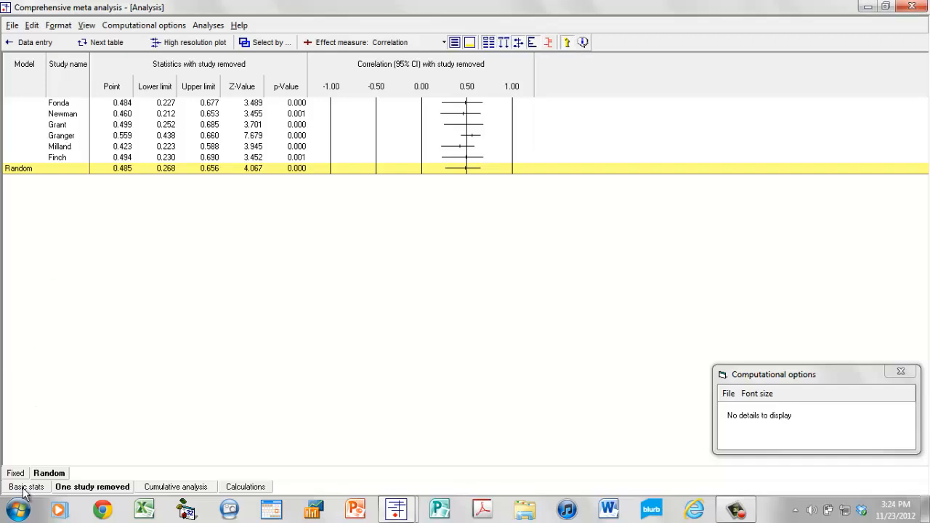
{"action": "right_click", "coordinate": [58, 144]}
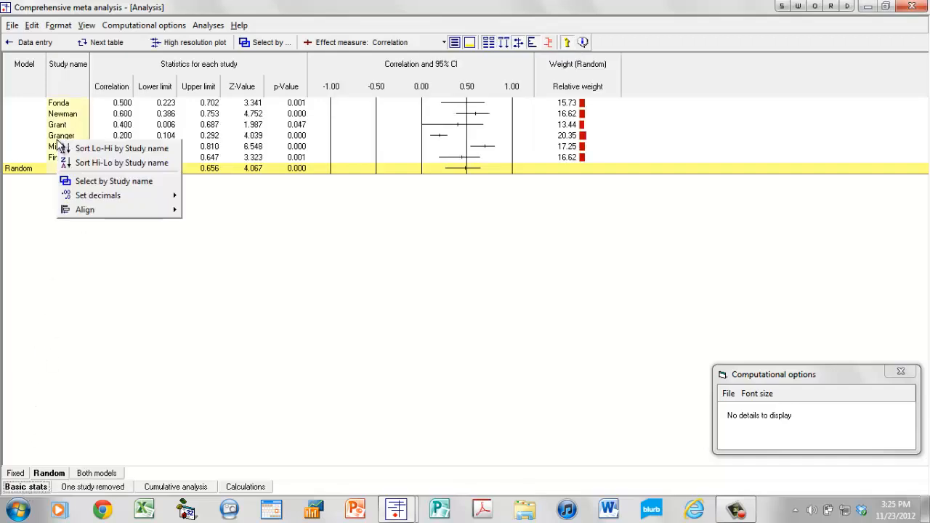
{"action": "left_click", "coordinate": [104, 180]}
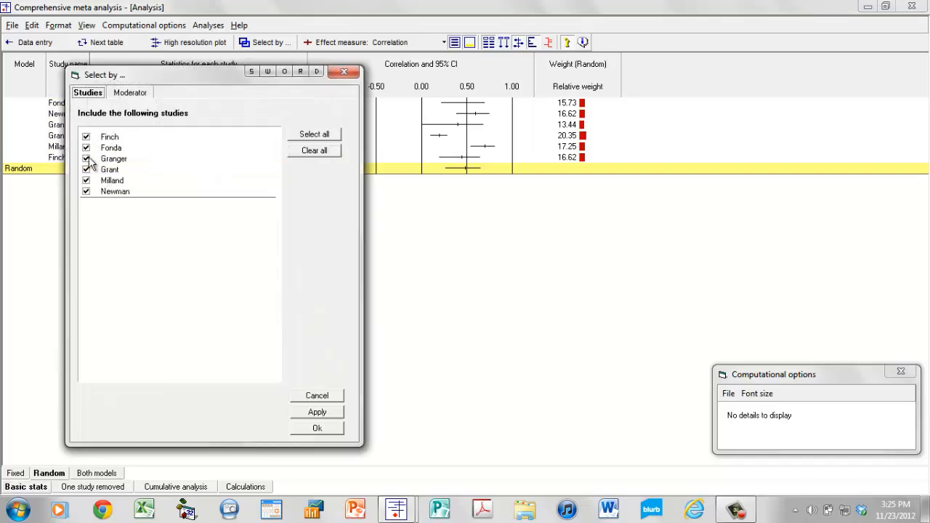
{"action": "left_click", "coordinate": [86, 158]}
{"action": "left_click", "coordinate": [317, 428]}
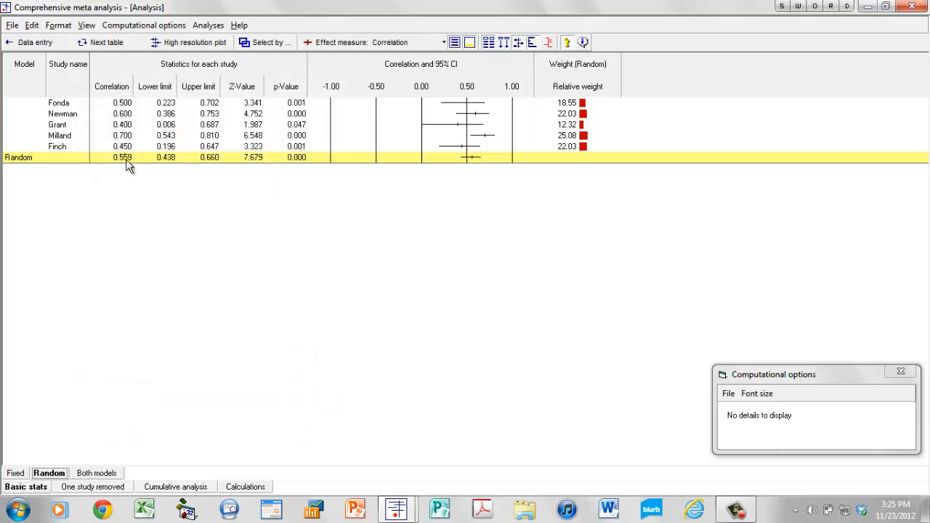
Step: Include the Granger study in the analysis again
{"action": "right_click", "coordinate": [60, 125]}
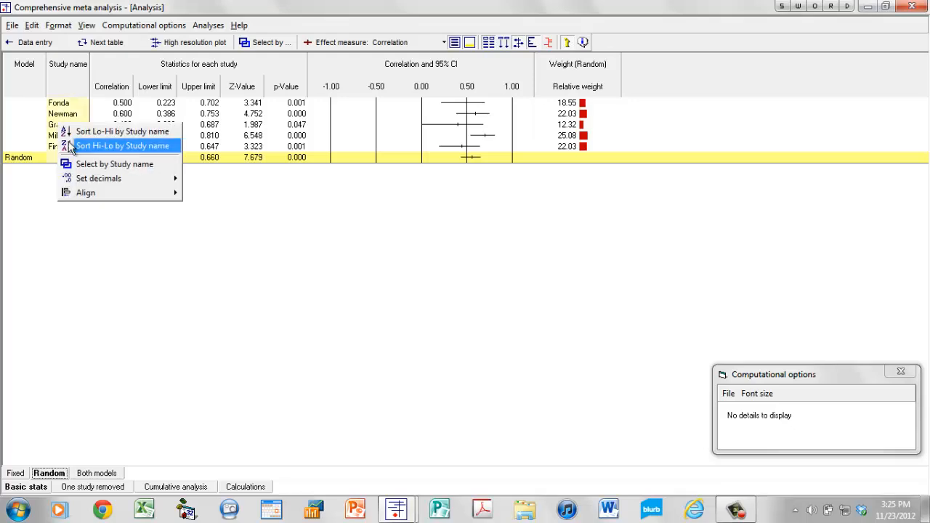
{"action": "left_click", "coordinate": [85, 166]}
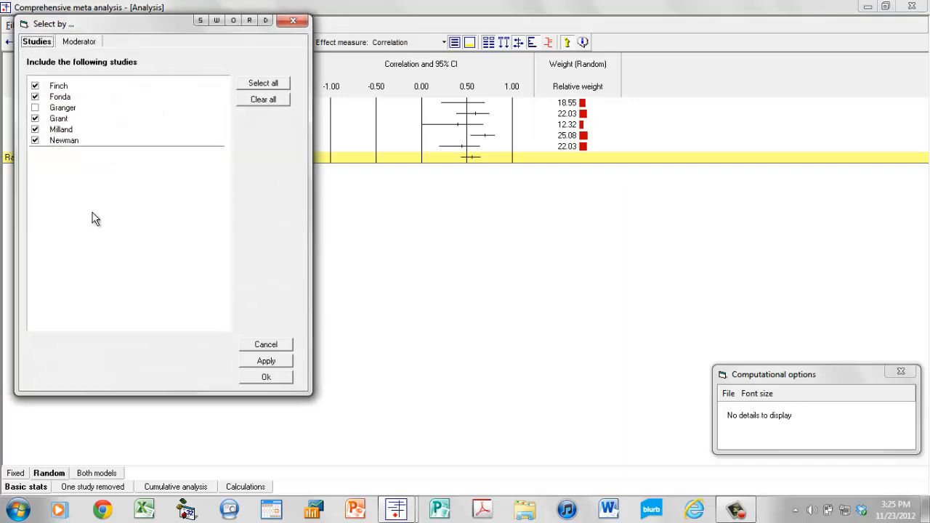
{"action": "left_click", "coordinate": [35, 108]}
{"action": "left_click", "coordinate": [35, 107]}
{"action": "left_click", "coordinate": [271, 378]}
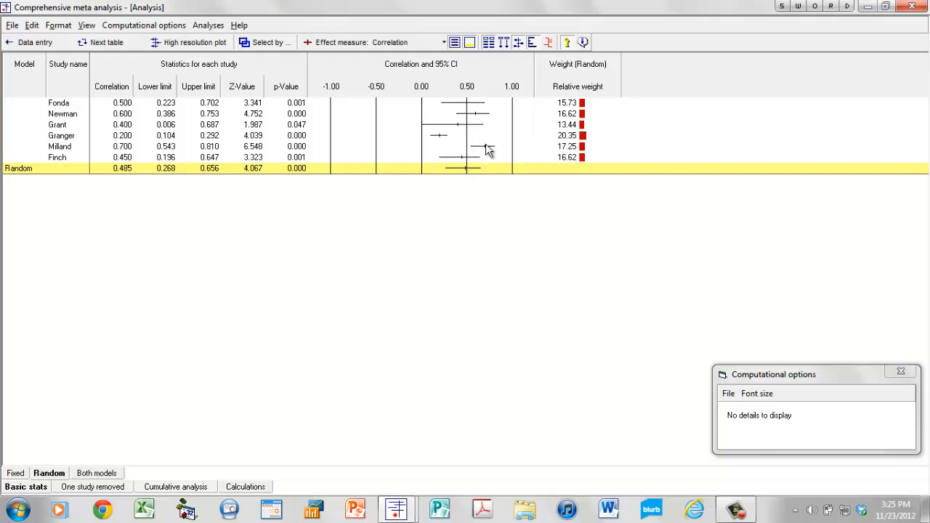
Step: Run the cumulative analysis and widen its forest plot column to about one and a half times its width
{"action": "left_click", "coordinate": [182, 488]}
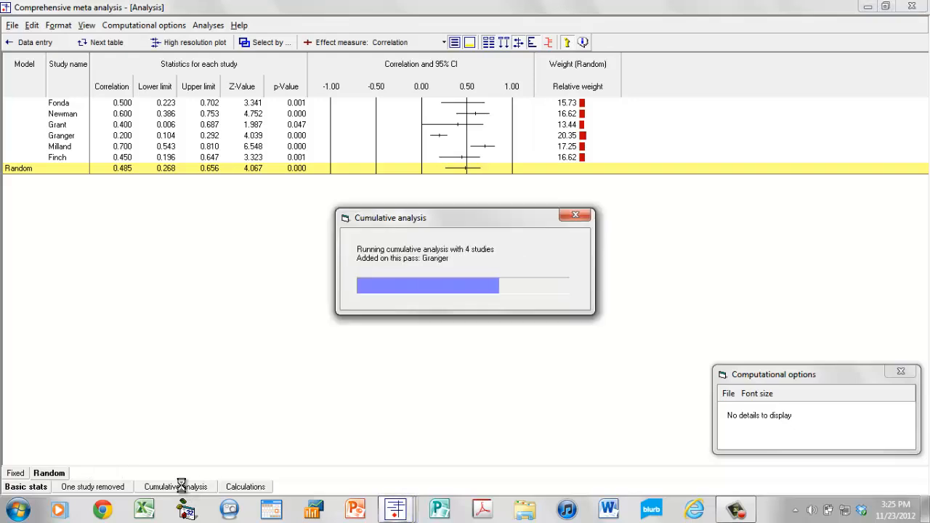
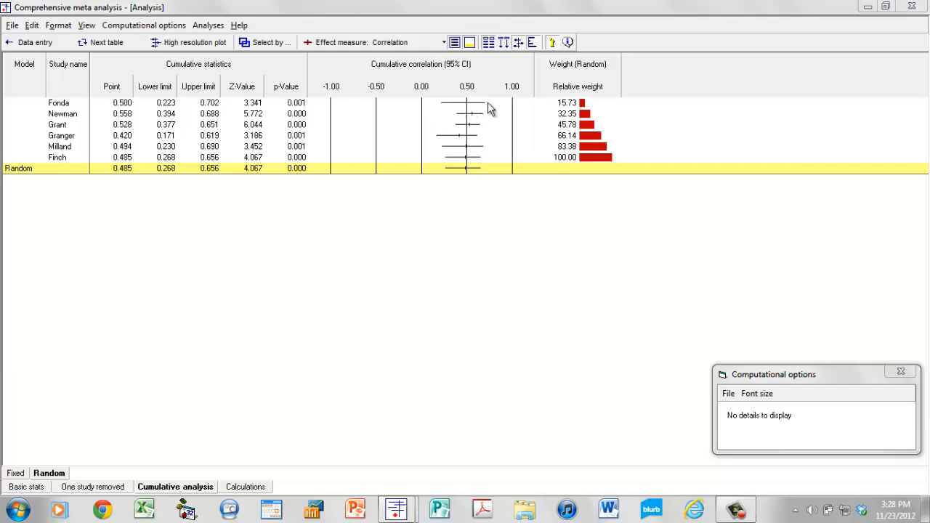
{"action": "left_click_drag", "start_coordinate": [534, 83], "coordinate": [717, 87]}
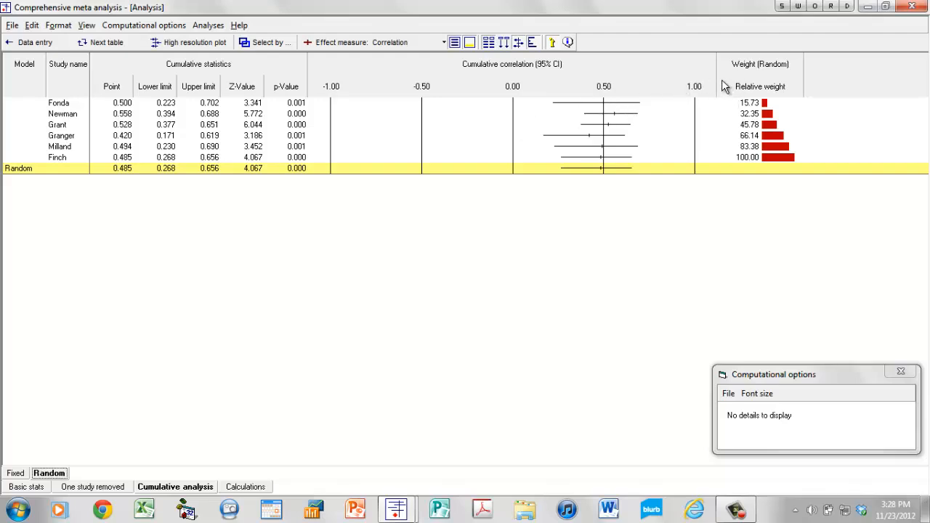
{"action": "left_click_drag", "start_coordinate": [717, 76], "coordinate": [627, 71]}
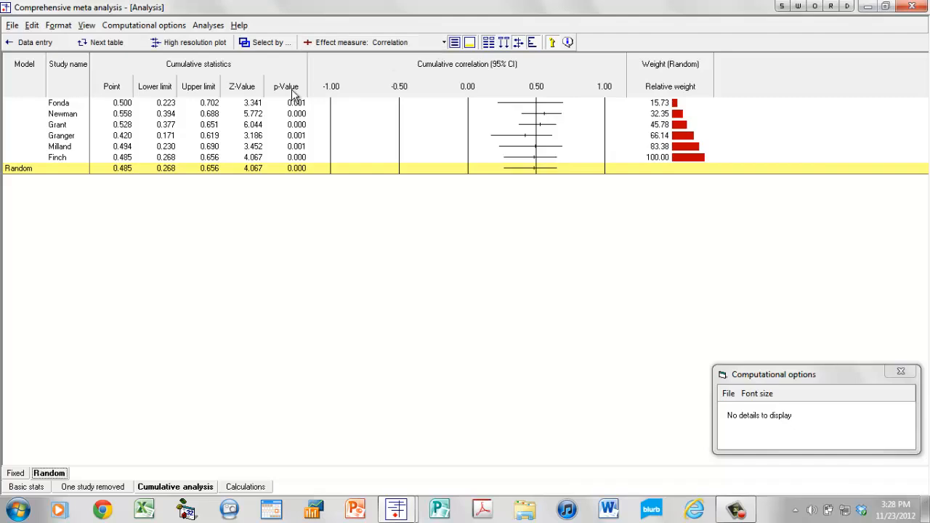
Step: Review the fixed and random summary table with its heterogeneity and tau-squared statistics, and return to the cumulative results
{"action": "left_click", "coordinate": [103, 43]}
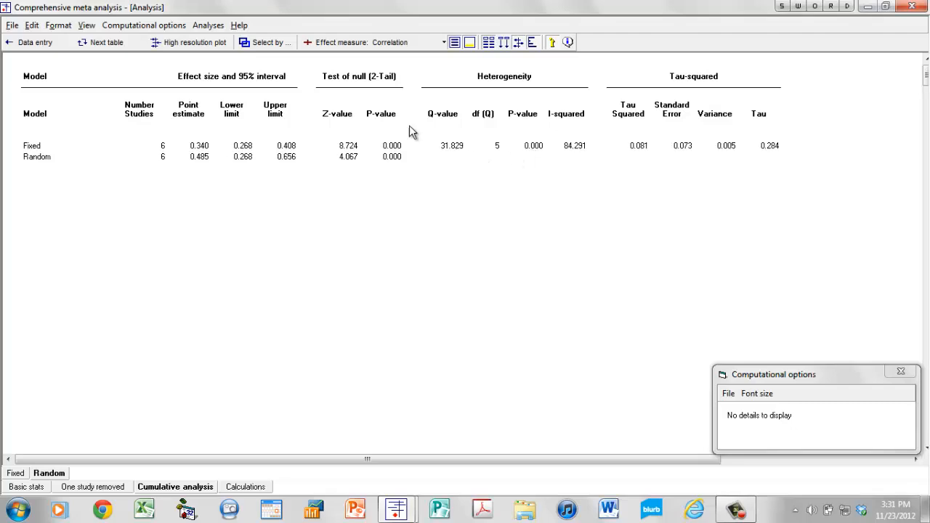
{"action": "left_click", "coordinate": [107, 43]}
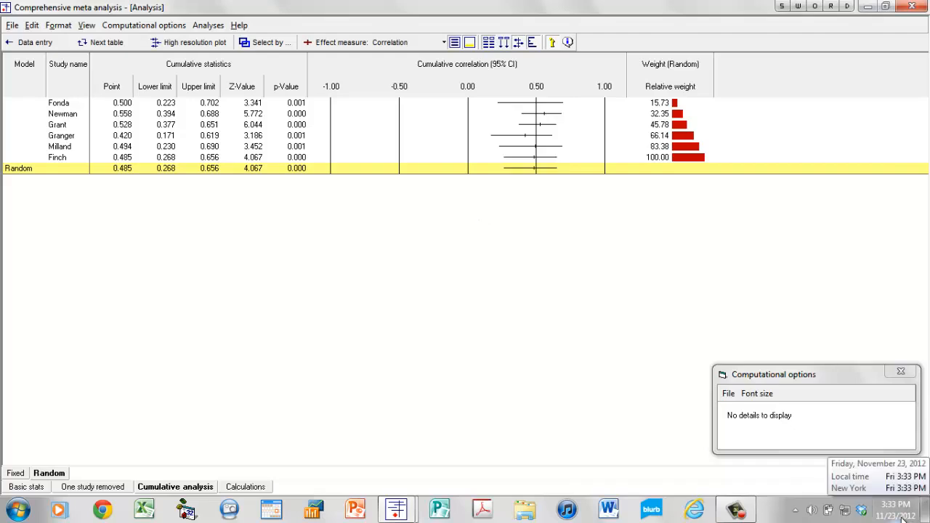
{"action": "left_click", "coordinate": [734, 512]}
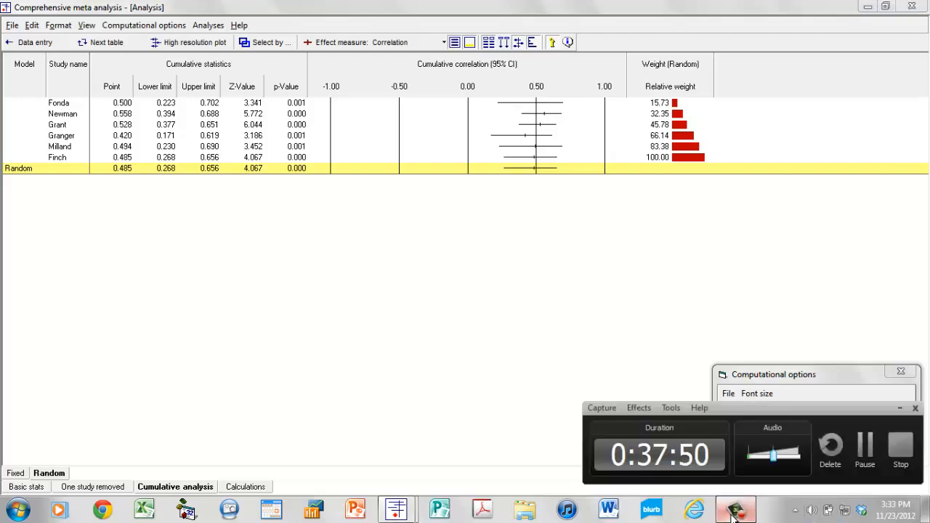